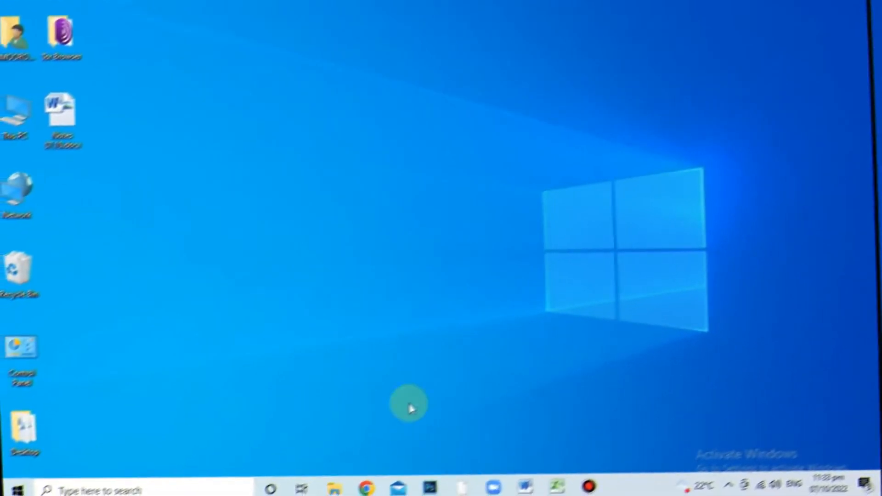
Switch to Chrome and open the shipping settings of the WooCommerce store
click(359, 489)
mouse_move(87, 334)
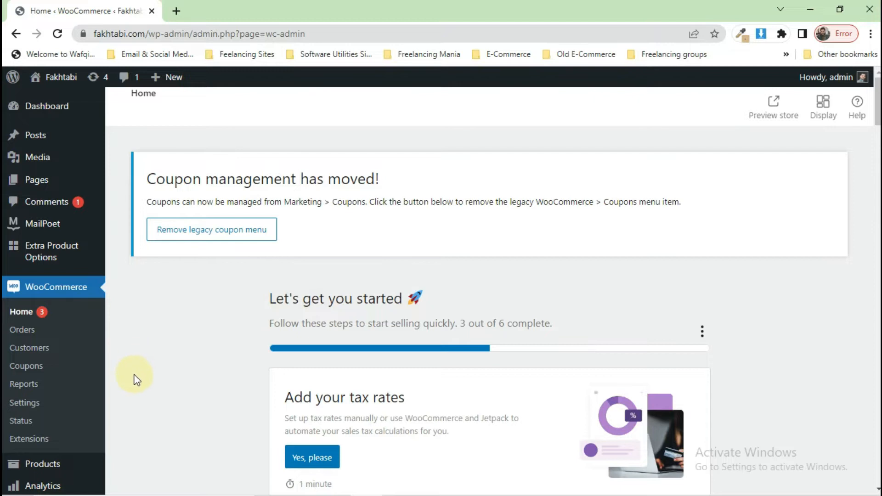
click(26, 405)
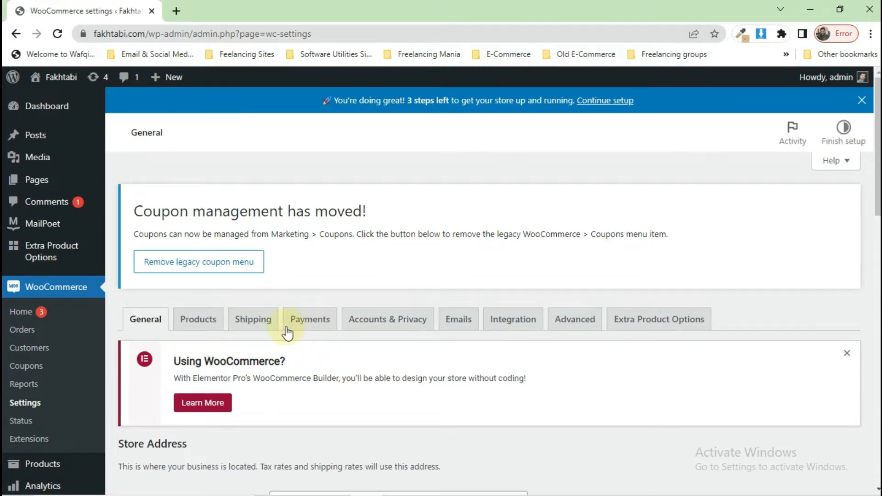
click(255, 327)
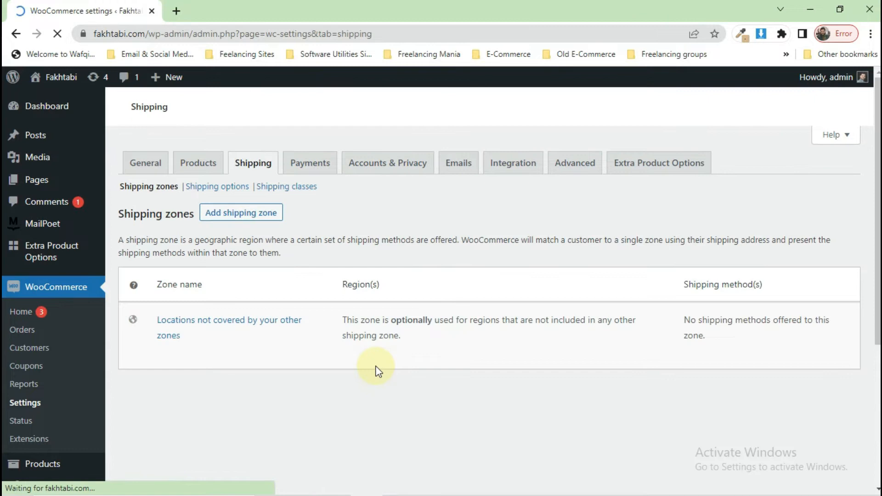
Add a new shipping zone and name it Asian Countries
scroll(321, 365, down, 1)
scroll(321, 365, down, 6)
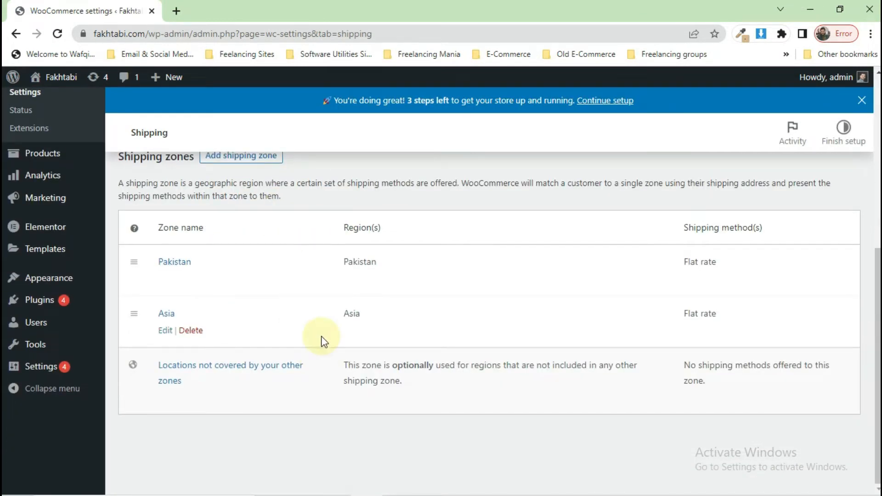
scroll(325, 339, up, 1)
scroll(321, 340, up, 2)
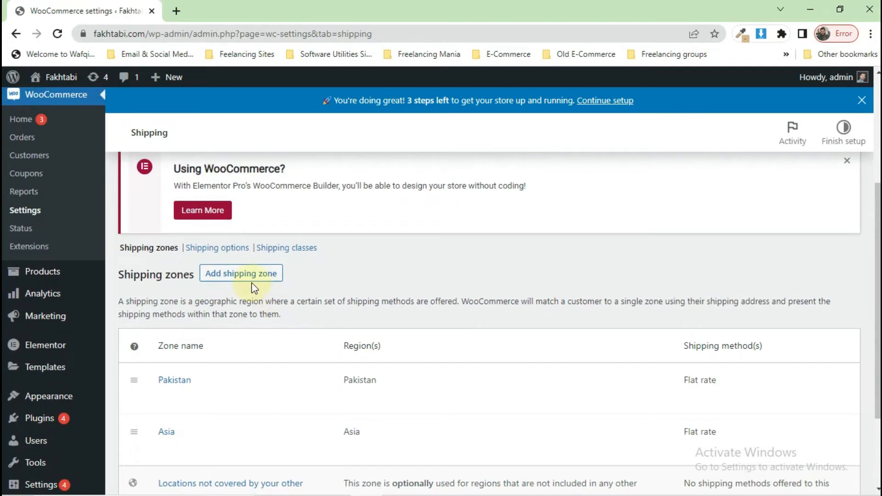
click(238, 274)
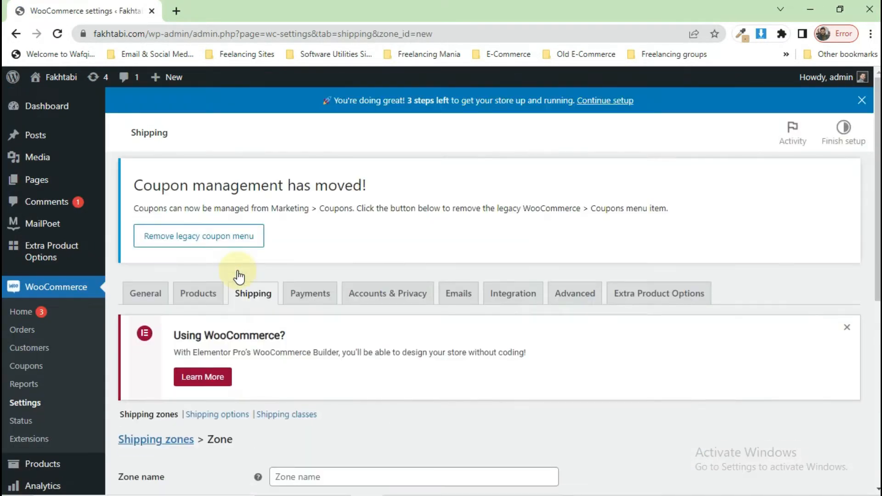
scroll(238, 276, down, 3)
scroll(239, 276, down, 2)
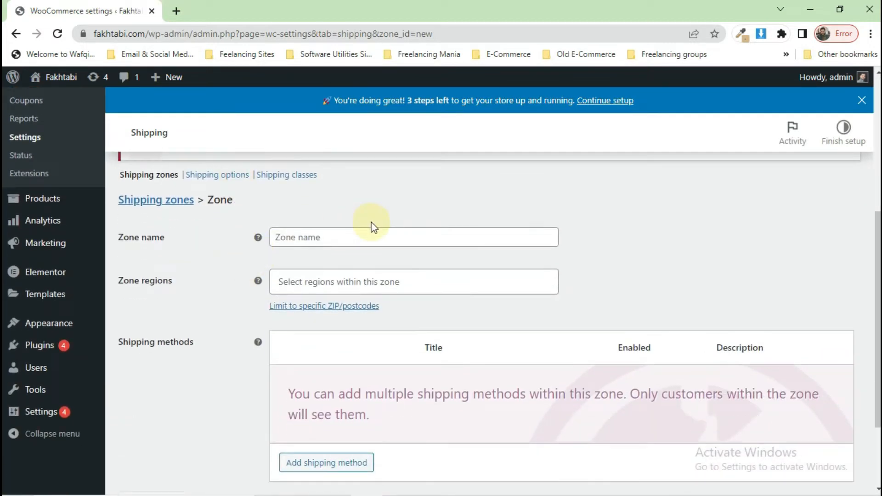
click(346, 237)
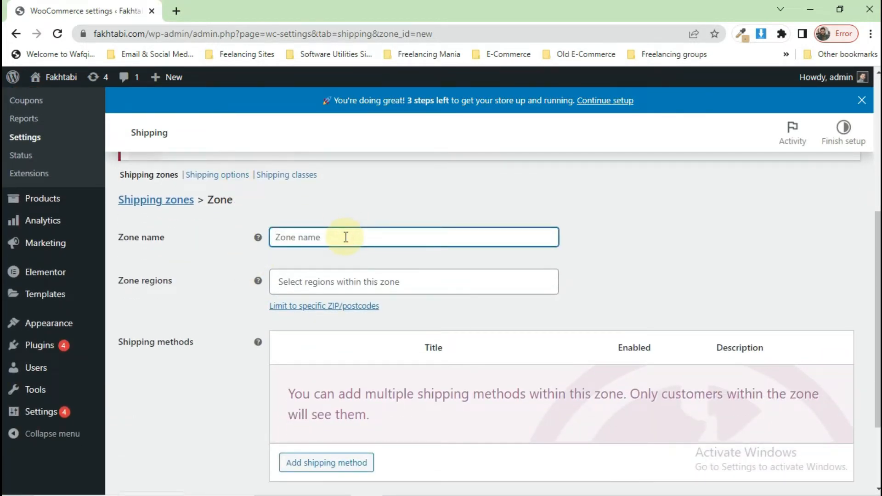
text(Asia)
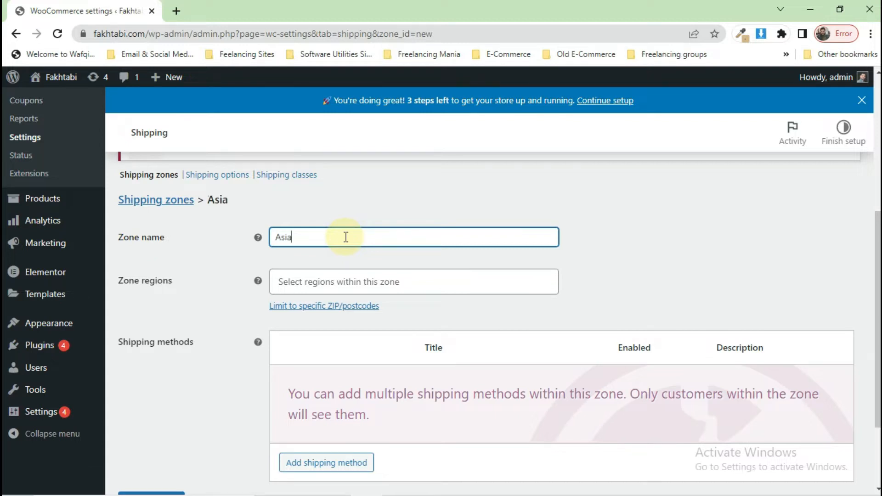
text(n Countries)
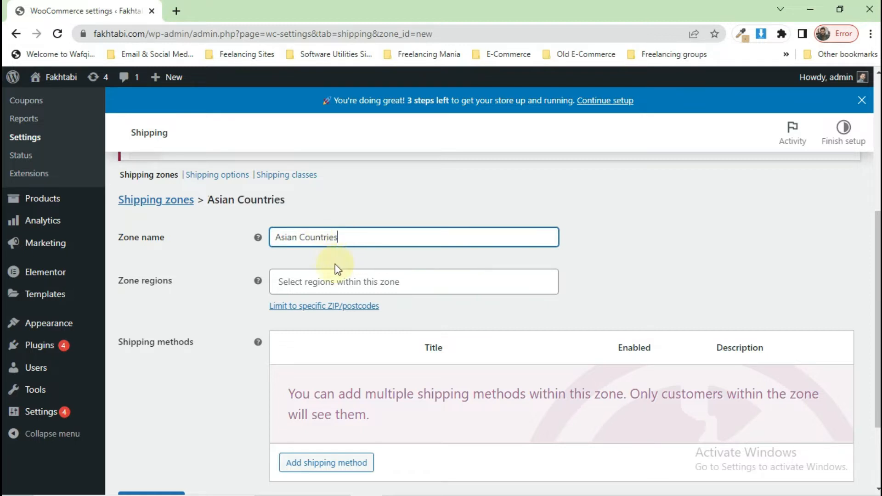
Set the region of the Asian Countries zone to Asia
click(323, 280)
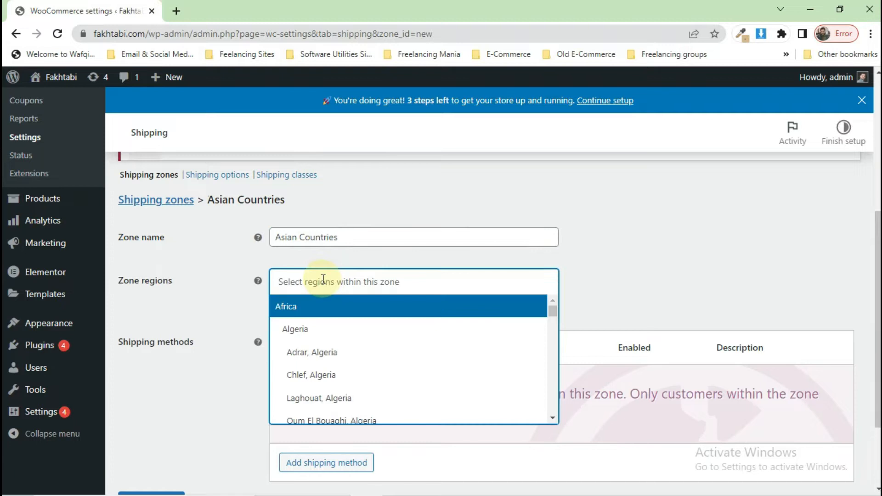
text(Asia)
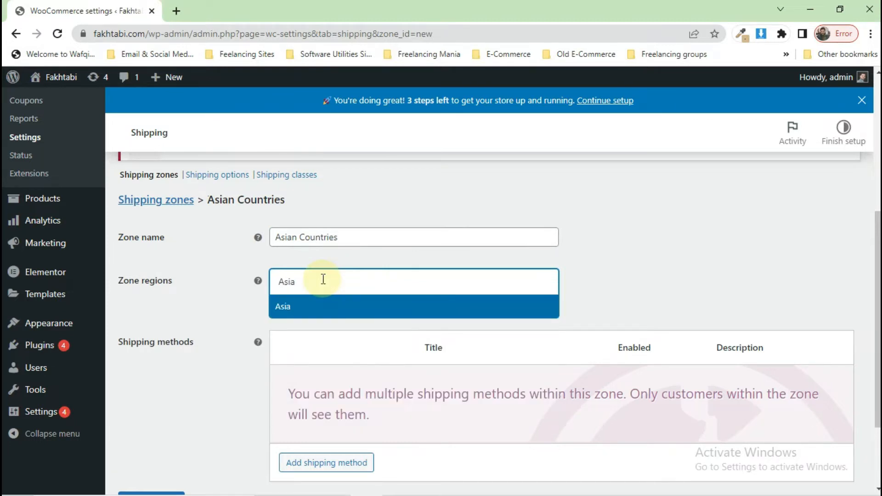
click(301, 308)
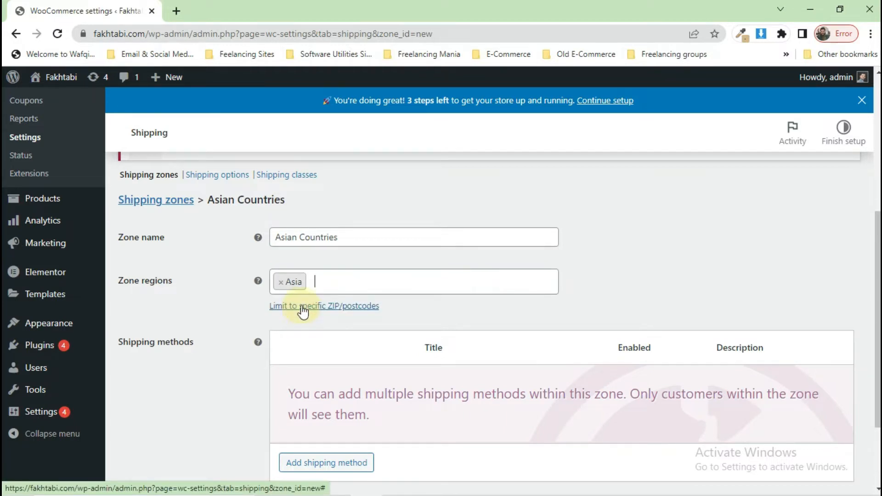
click(328, 307)
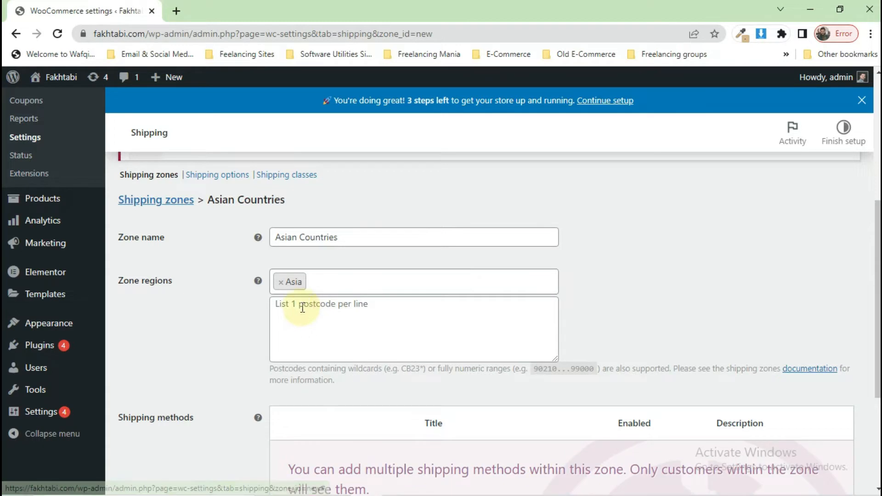
click(331, 312)
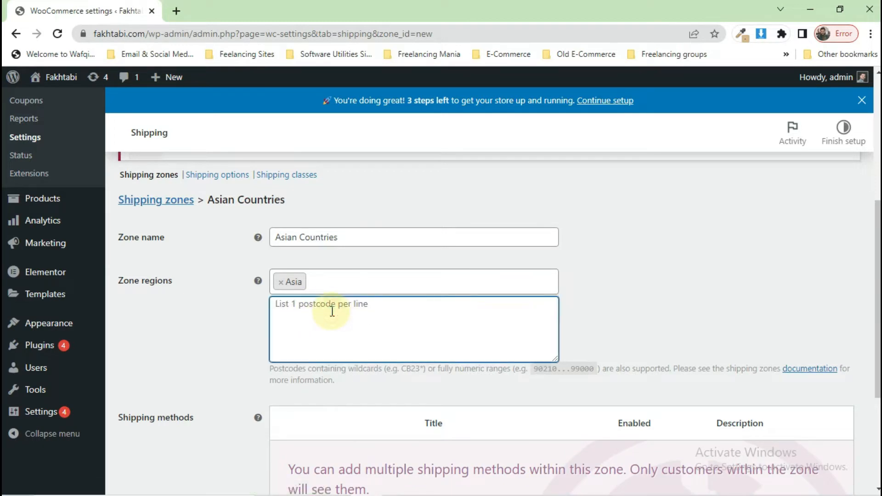
text(46)
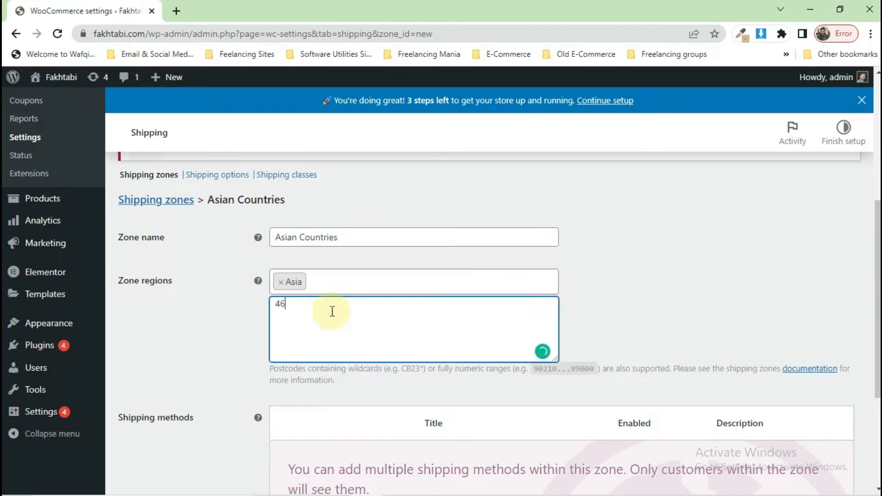
key(BackSpace)
key(BackSpace)
key(BackSpace)
key(BackSpace)
Start adding a shipping method to the zone and review the Flat rate, Free shipping and Local pickup choices
scroll(331, 310, down, 4)
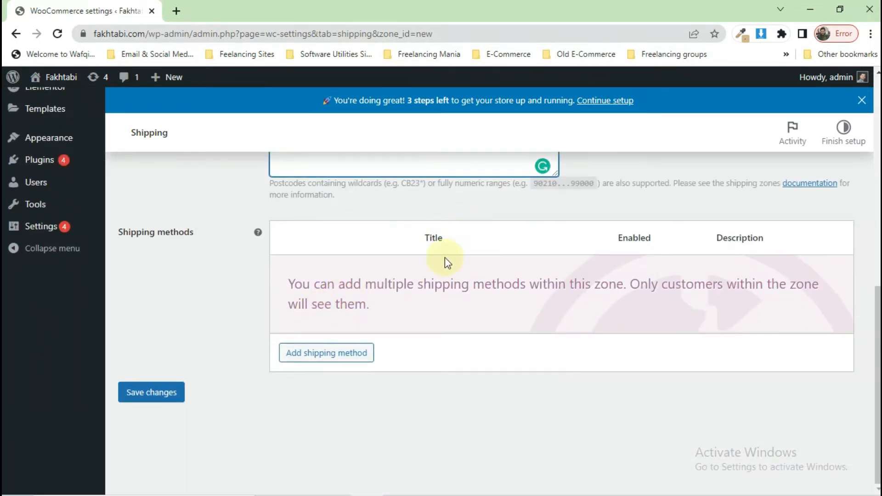
click(384, 301)
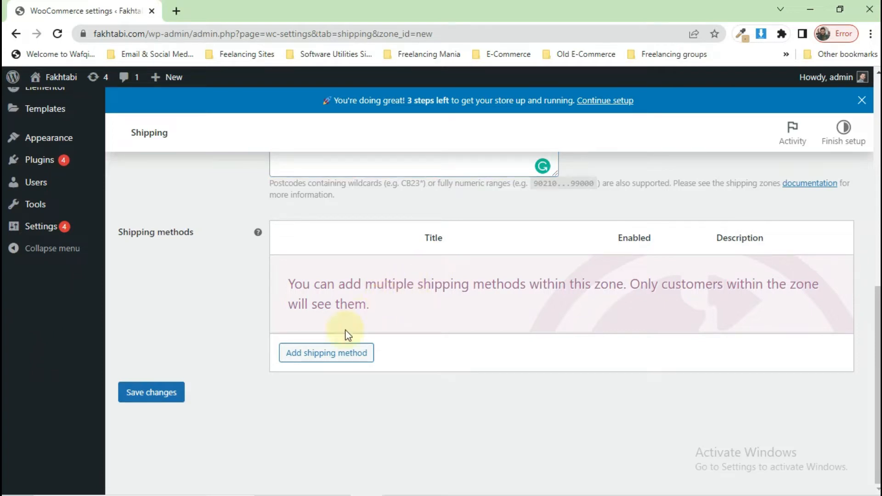
click(336, 356)
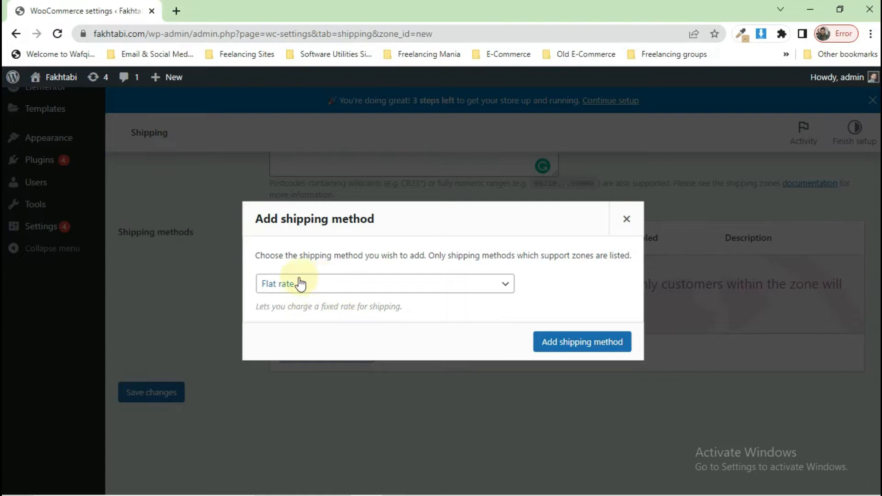
click(317, 285)
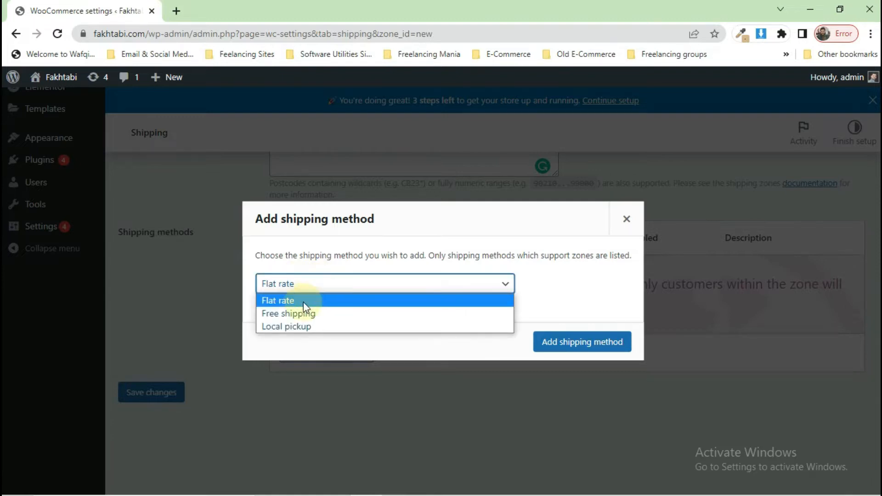
click(305, 314)
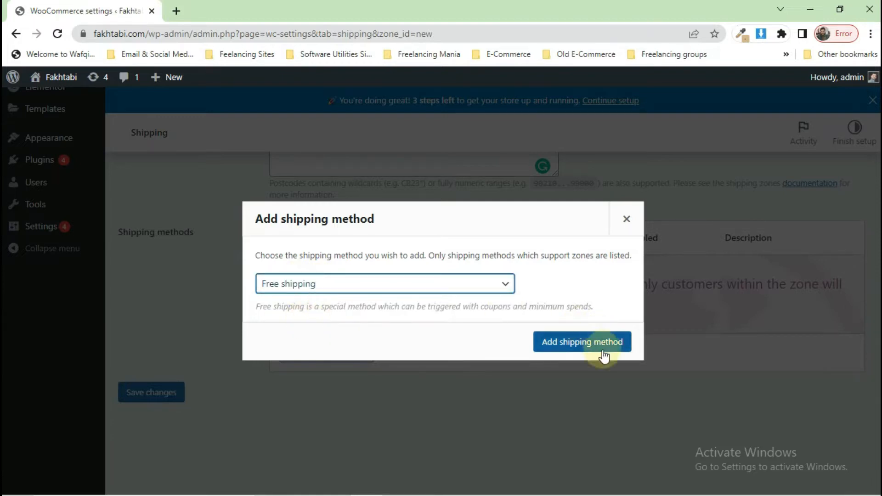
click(333, 288)
click(297, 301)
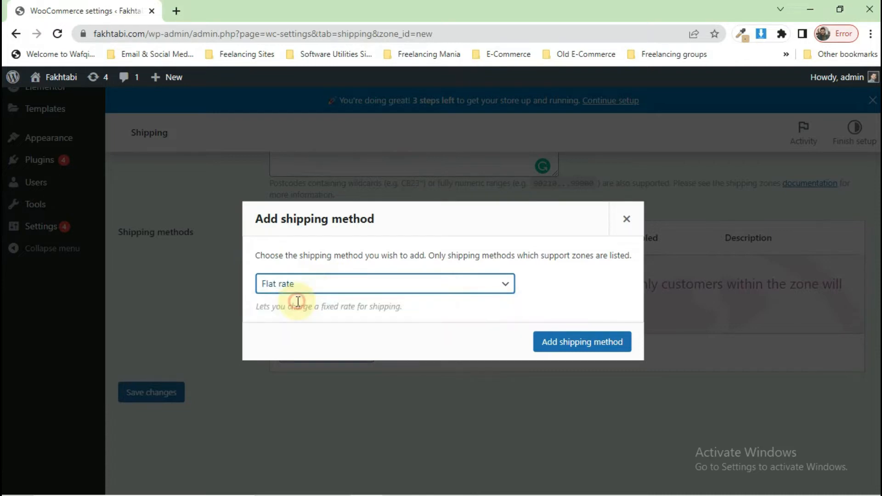
click(374, 307)
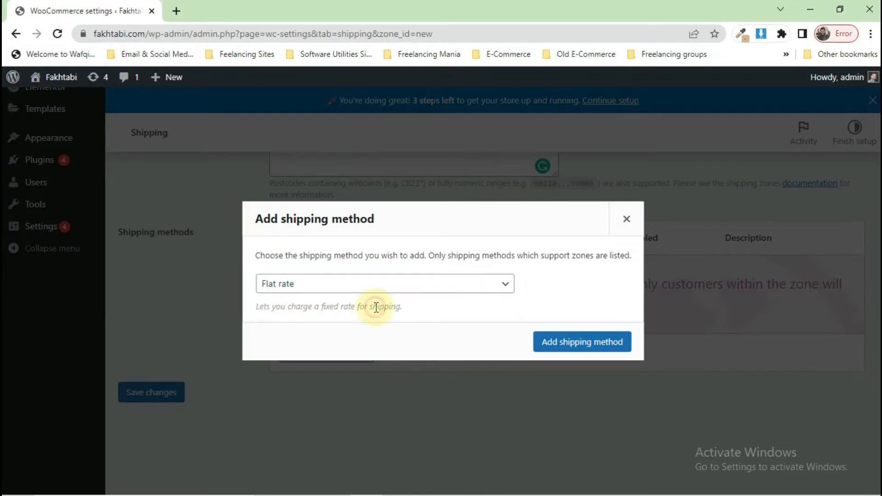
click(432, 285)
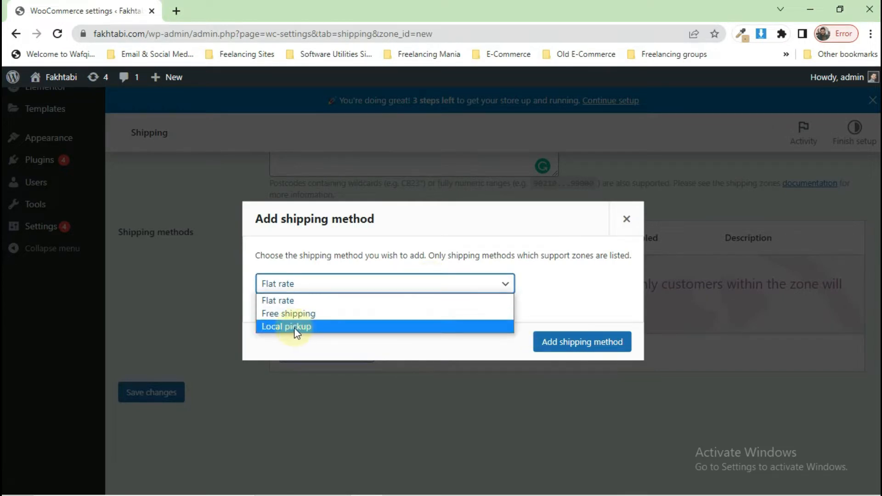
click(293, 327)
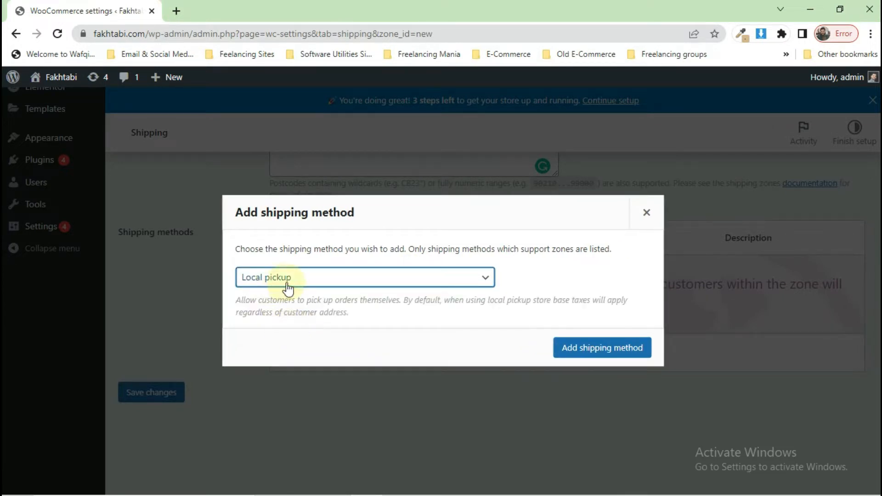
Add Flat rate as the shipping method for the Asian Countries zone
click(316, 281)
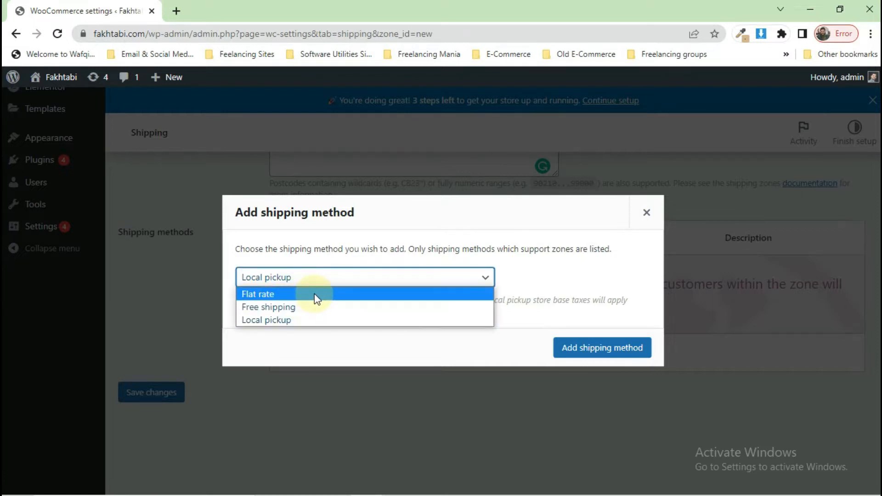
click(316, 296)
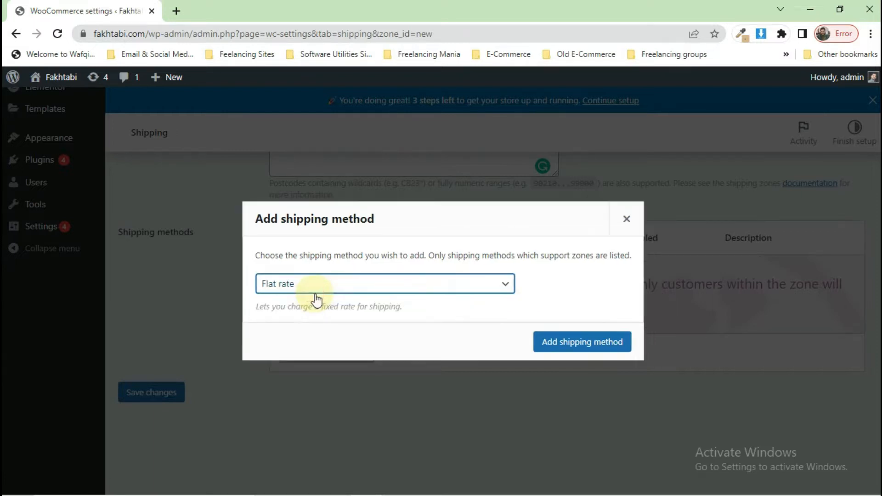
click(595, 352)
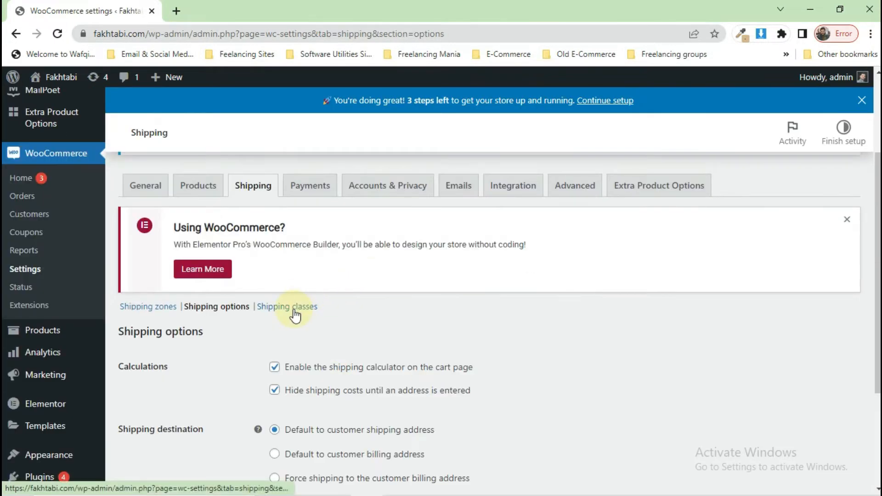
Add a shipping class named Asian Countries with slug AC and description Shipping outside Pakistan
click(291, 306)
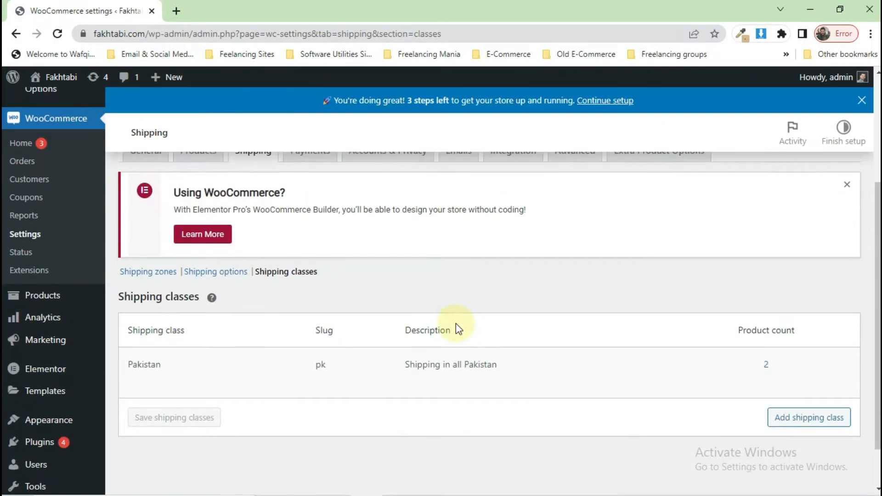
scroll(456, 323, down, 1)
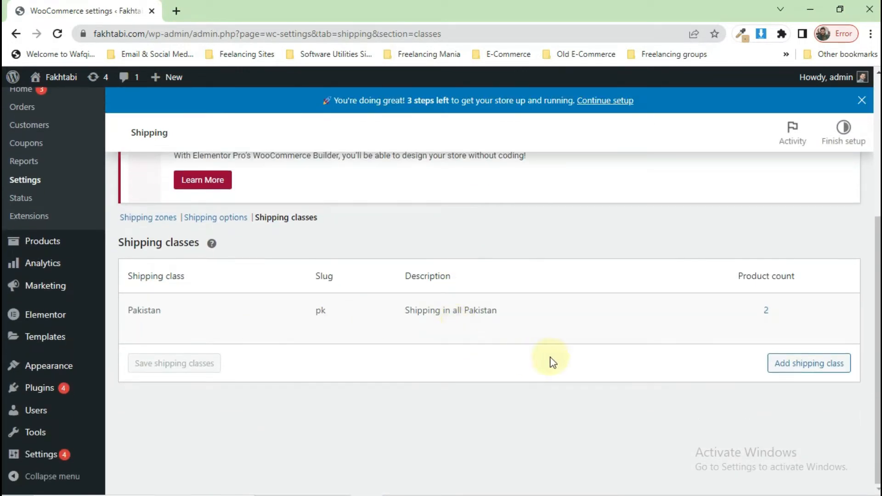
click(807, 368)
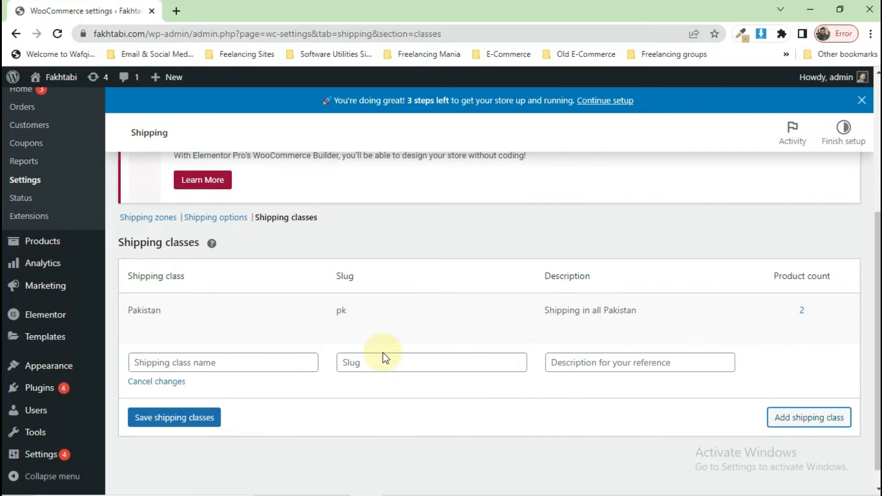
click(187, 361)
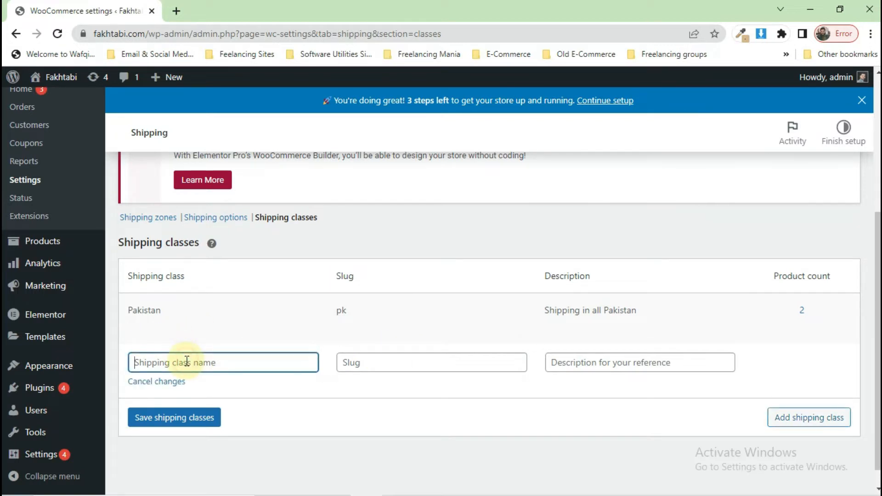
text(Asian Countries)
key(Tab)
click(392, 361)
text(AC)
click(650, 358)
text(Shipping outside Pakistan)
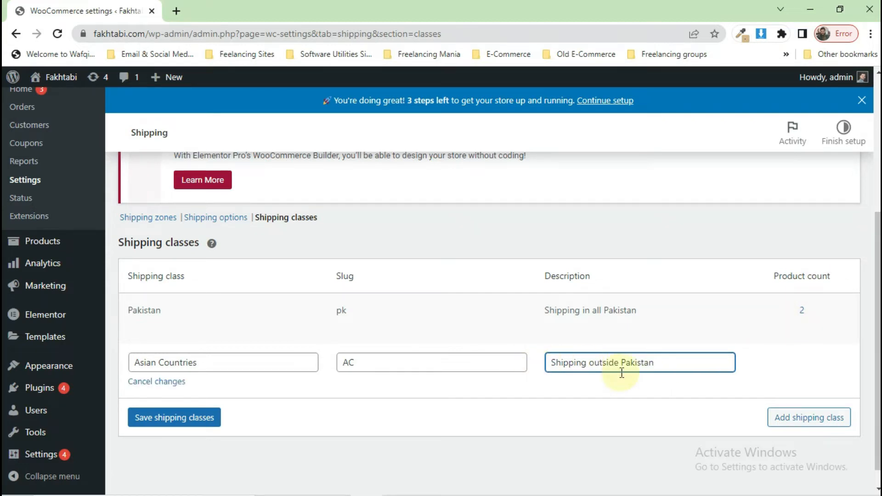
Add another blank shipping class row and save the shipping classes
click(802, 418)
scroll(459, 349, down, 2)
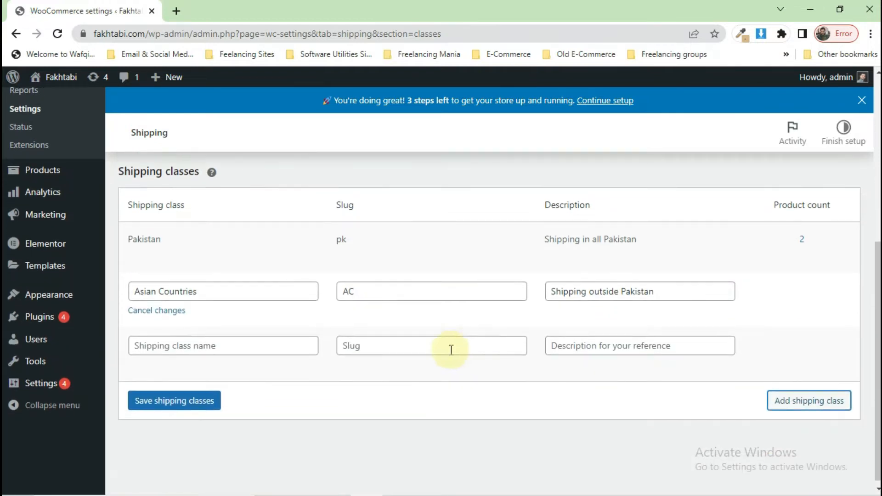
click(197, 401)
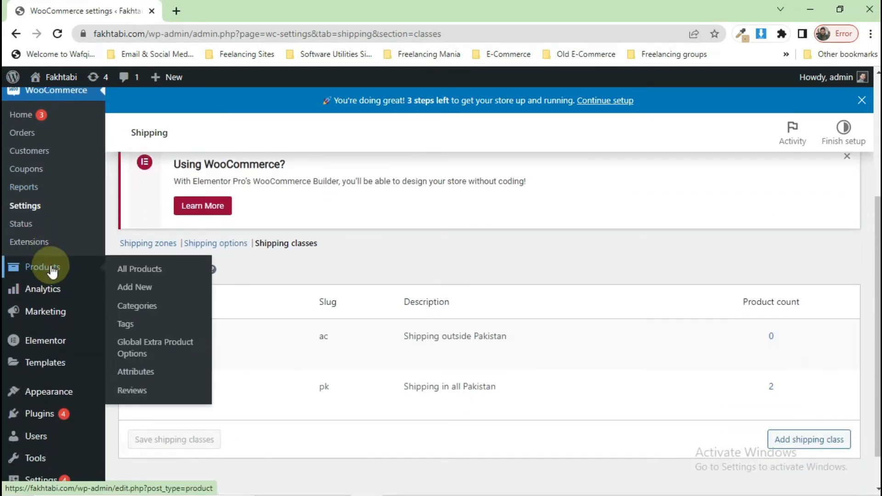
Open the Vatika Almond & Honey Shampoo product from the product list for editing
click(52, 271)
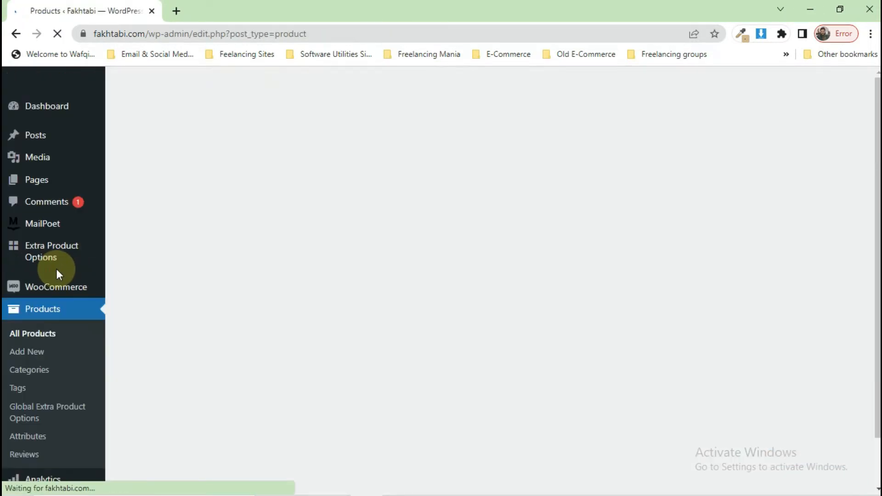
scroll(276, 321, down, 1)
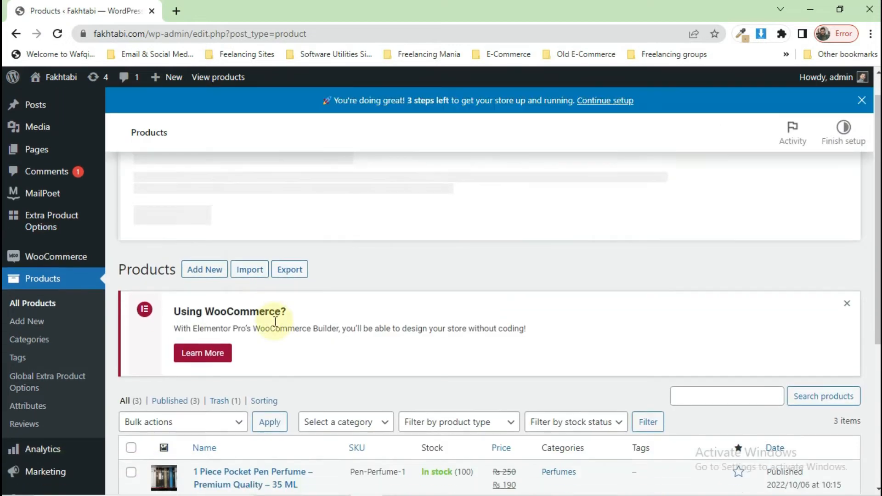
scroll(298, 331, down, 5)
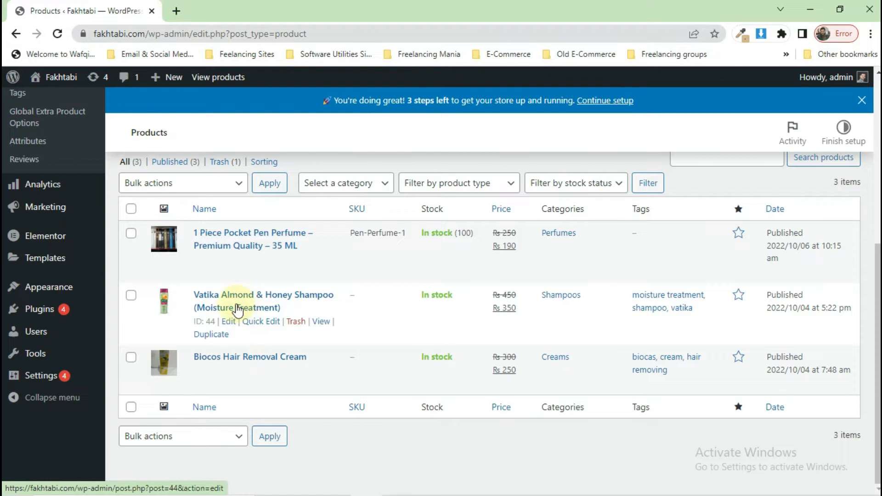
click(238, 311)
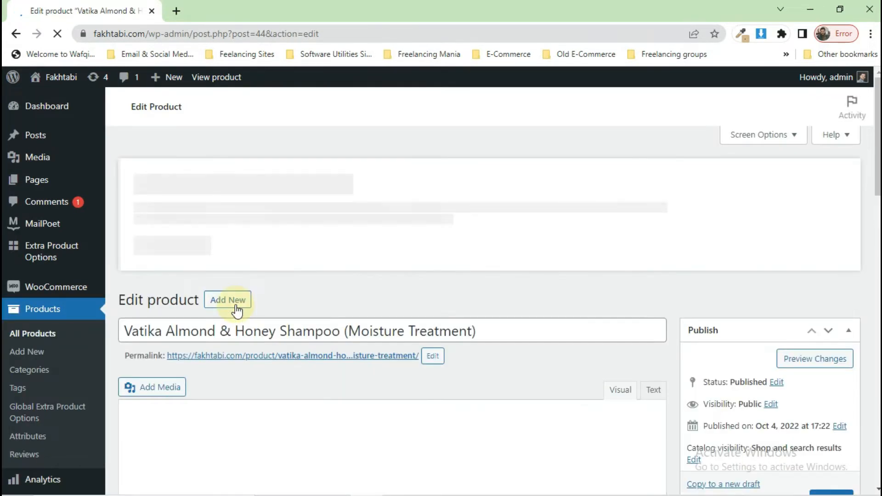
Assign the Asian Countries shipping class to the shampoo product and update the product
scroll(237, 312, down, 2)
scroll(236, 312, down, 12)
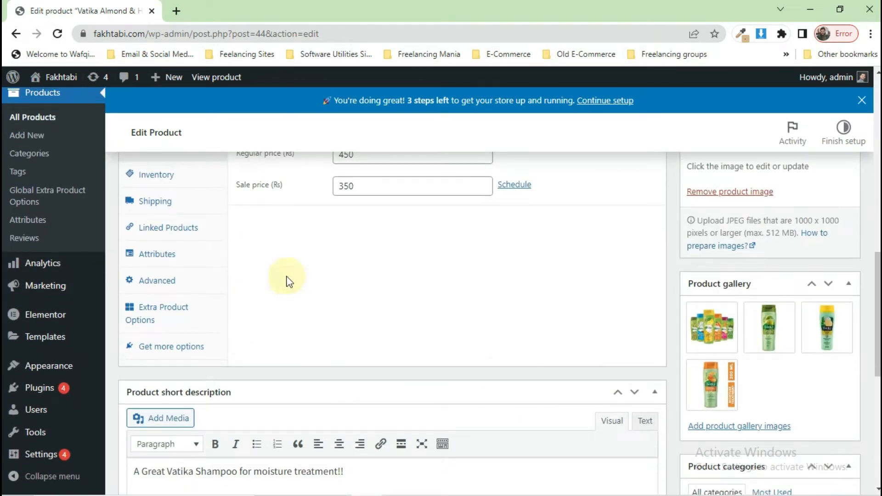
scroll(321, 261, up, 1)
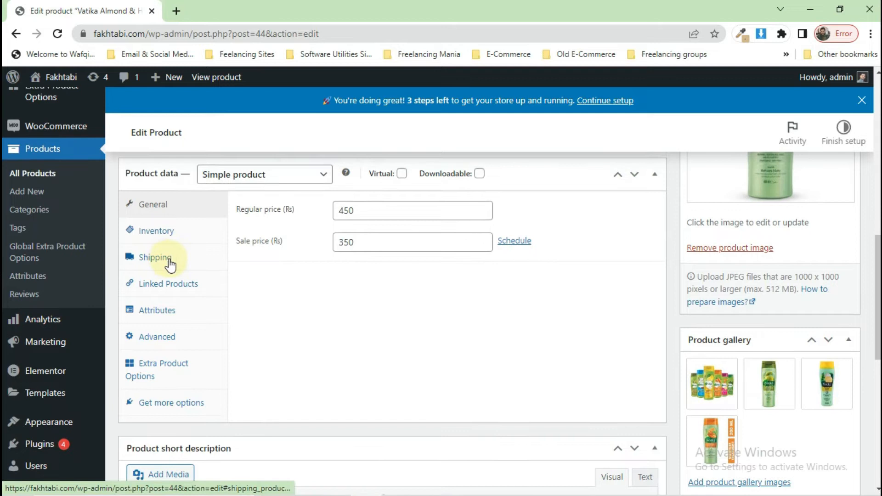
click(172, 261)
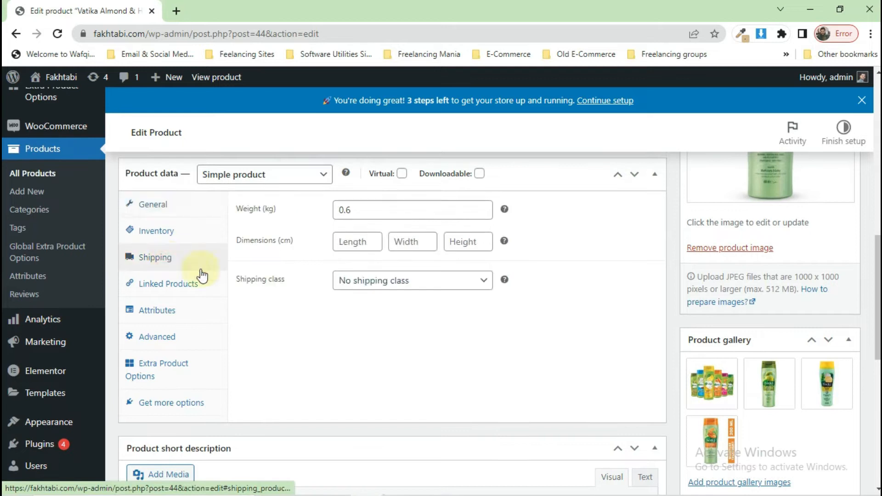
click(425, 282)
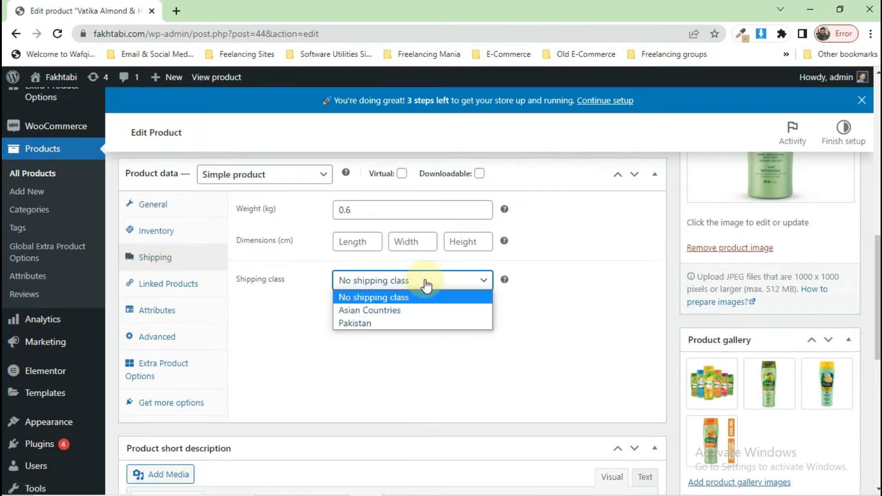
click(380, 314)
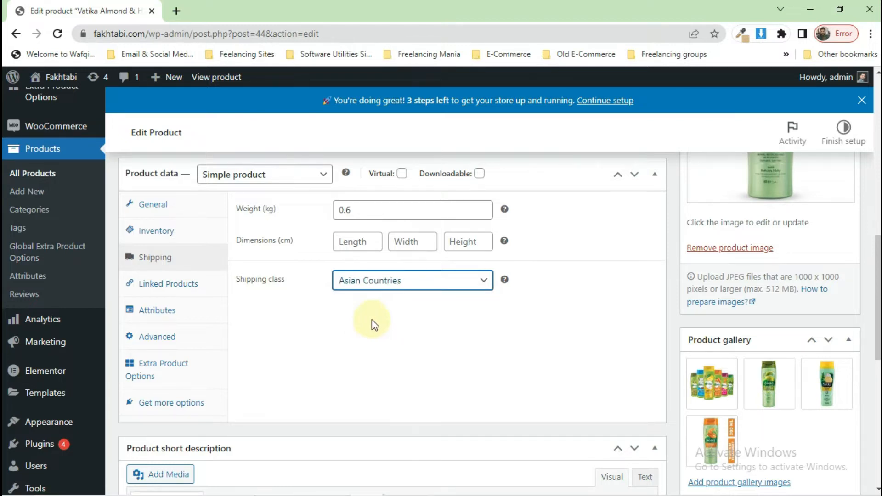
scroll(363, 322, up, 5)
scroll(356, 327, up, 2)
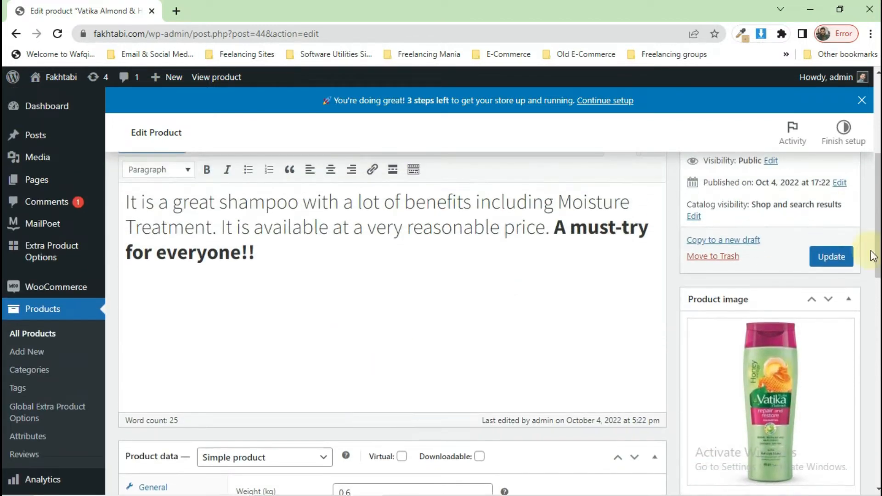
click(820, 258)
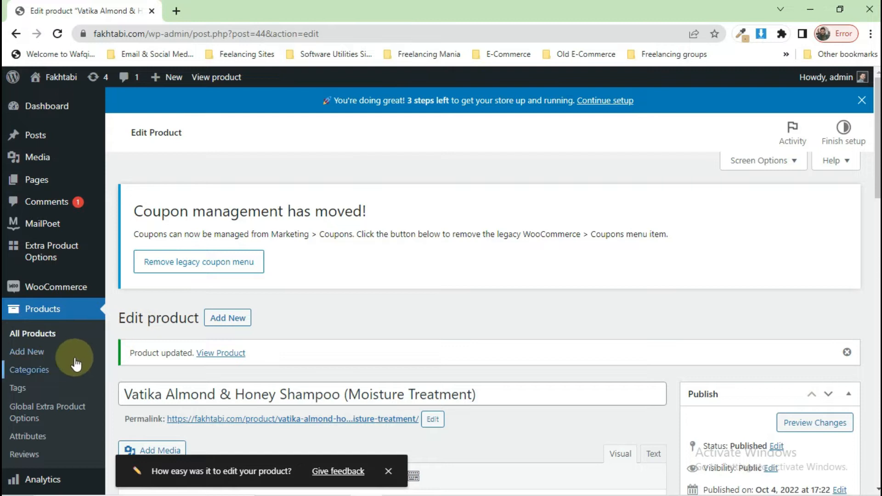
Open the Flat rate method's settings in the Asian Countries zone of the WooCommerce shipping settings
mouse_move(52, 285)
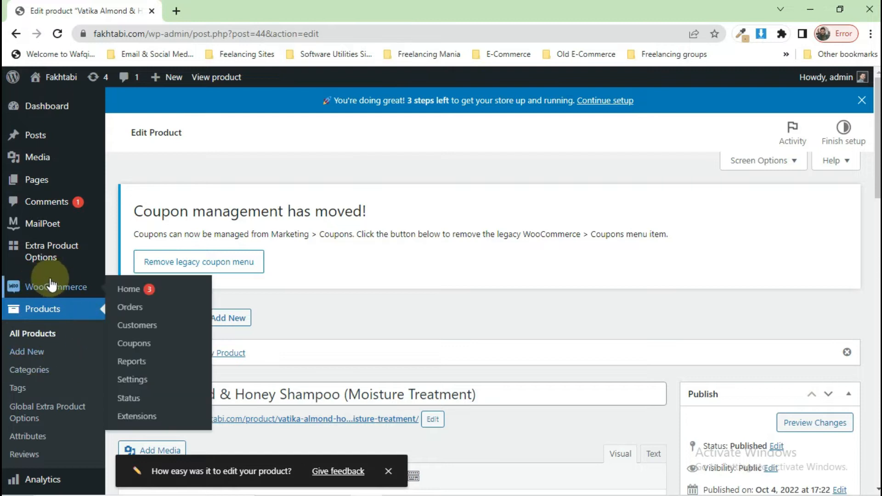
click(132, 379)
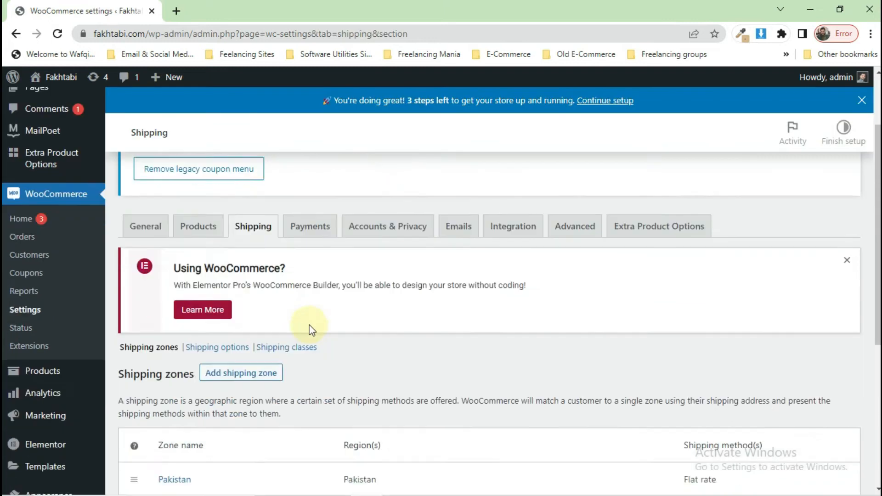
scroll(309, 329, down, 5)
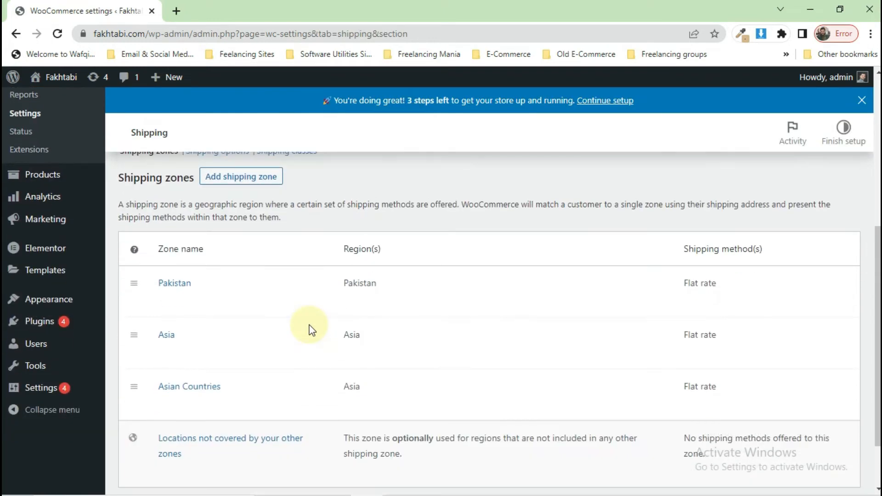
scroll(309, 329, down, 1)
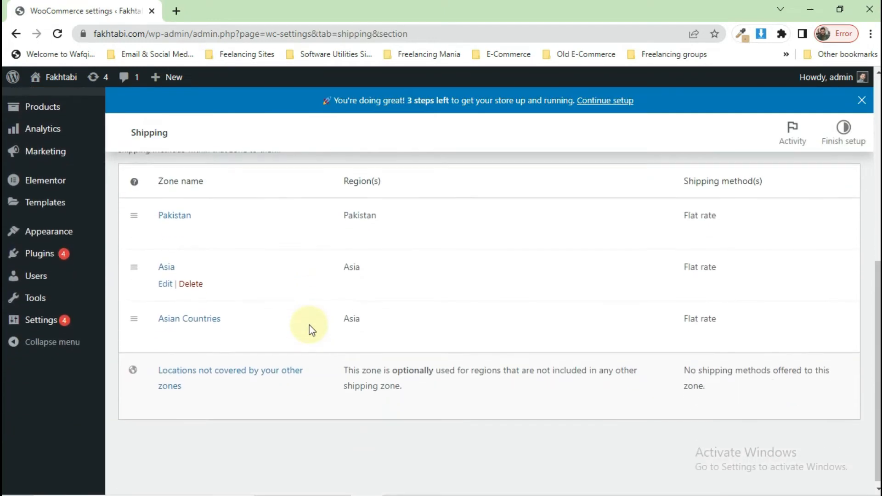
click(198, 321)
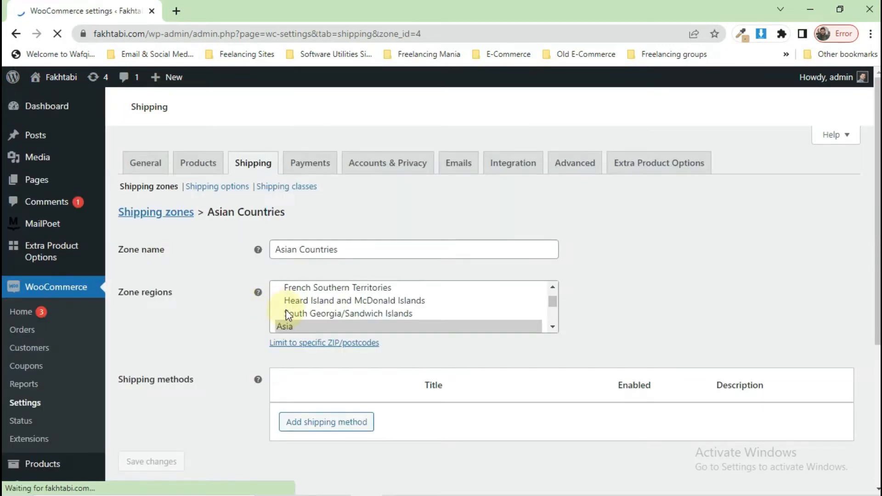
scroll(336, 352, down, 6)
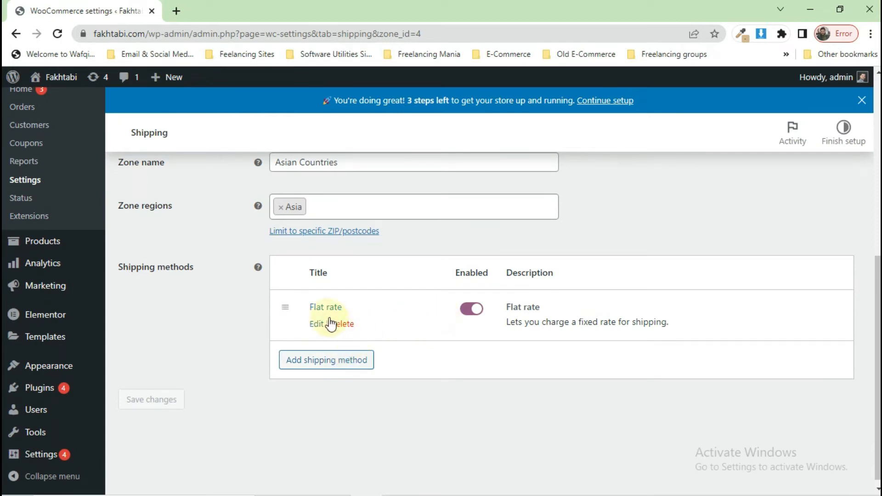
click(320, 322)
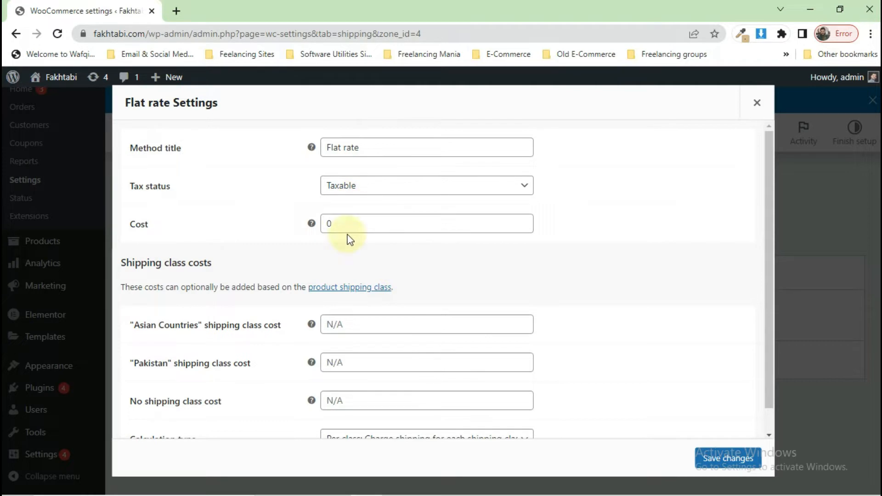
Set the flat rate costs to 1400 for the Asian Countries class, 200 for the Pakistan class and 200 for no shipping class
scroll(384, 269, down, 1)
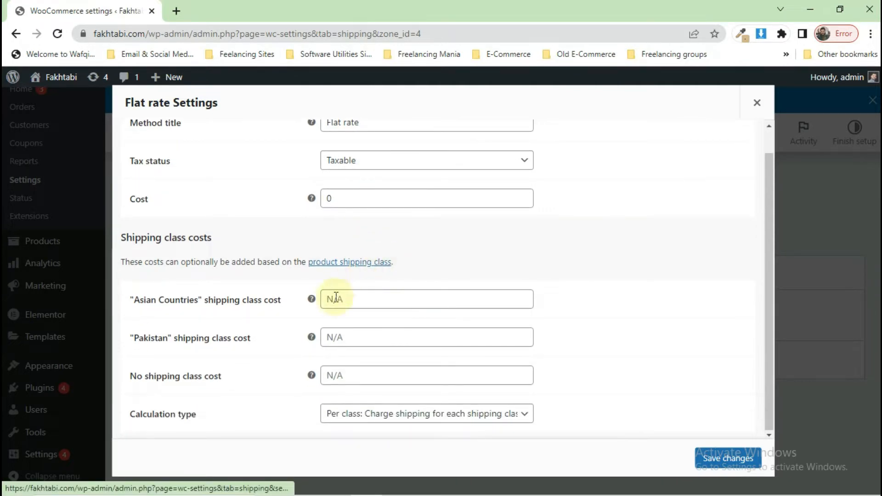
click(361, 302)
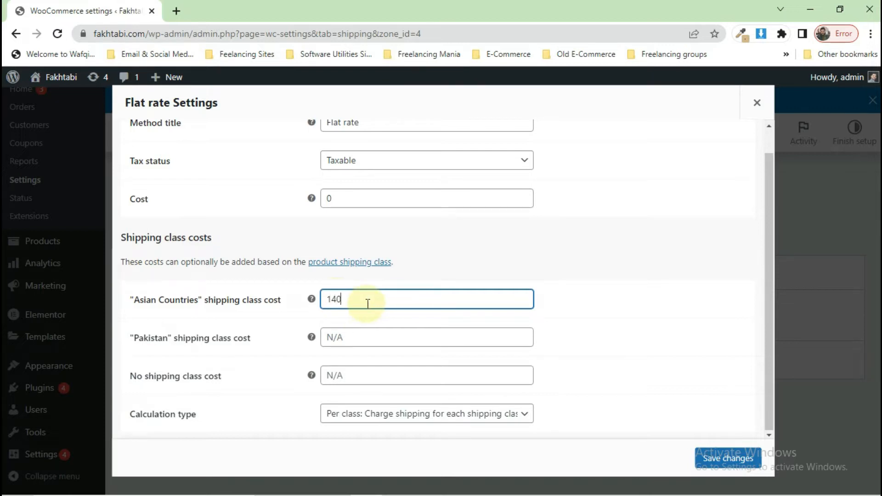
key(Tab)
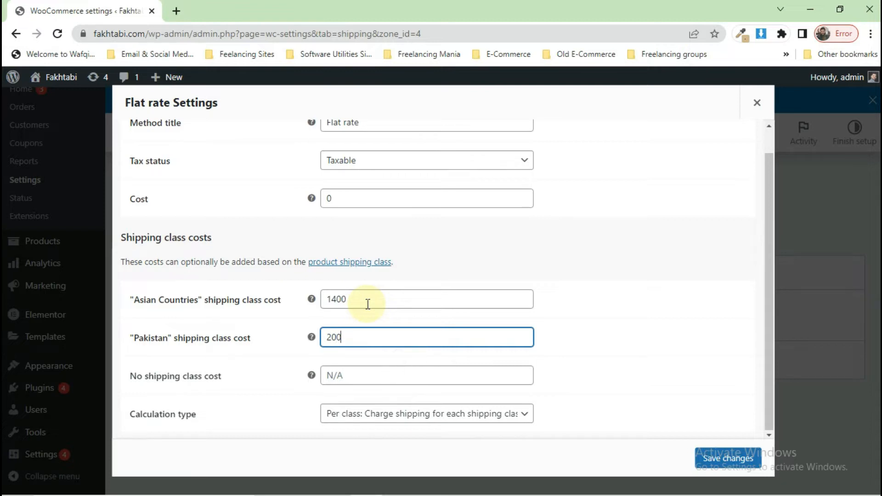
click(359, 372)
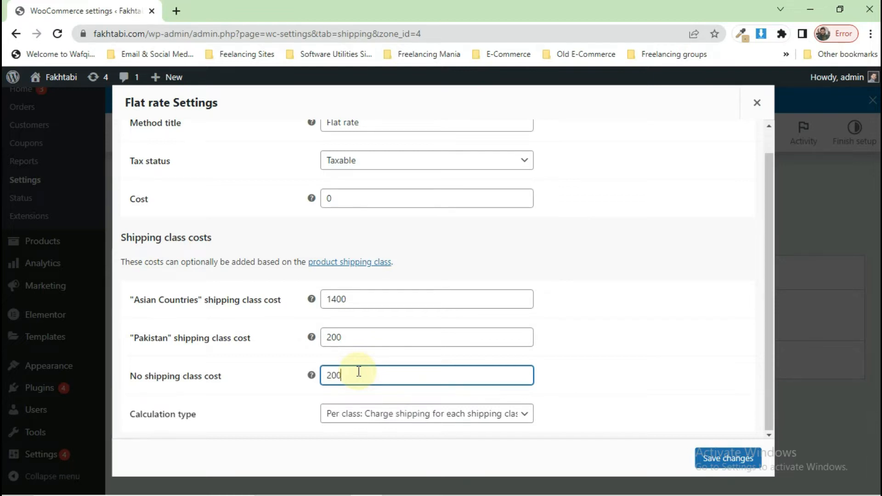
Choose the Per class calculation type, charging each shipping class individually, and save the flat rate settings
click(373, 418)
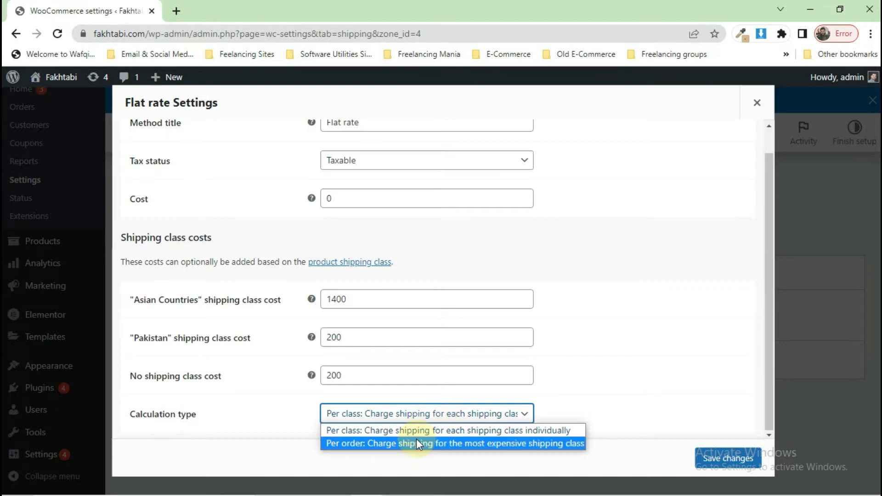
click(428, 431)
click(711, 457)
Return to the product list and reopen the Vatika Almond & Honey Shampoo product
mouse_move(86, 305)
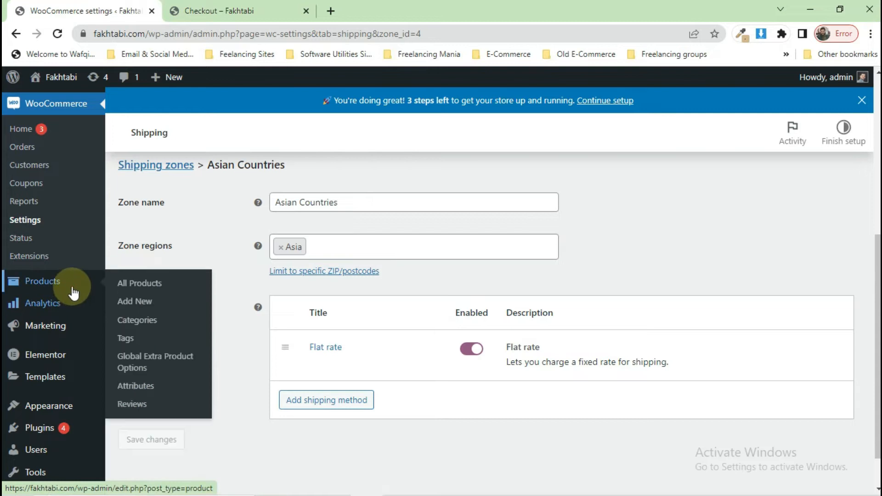
click(72, 288)
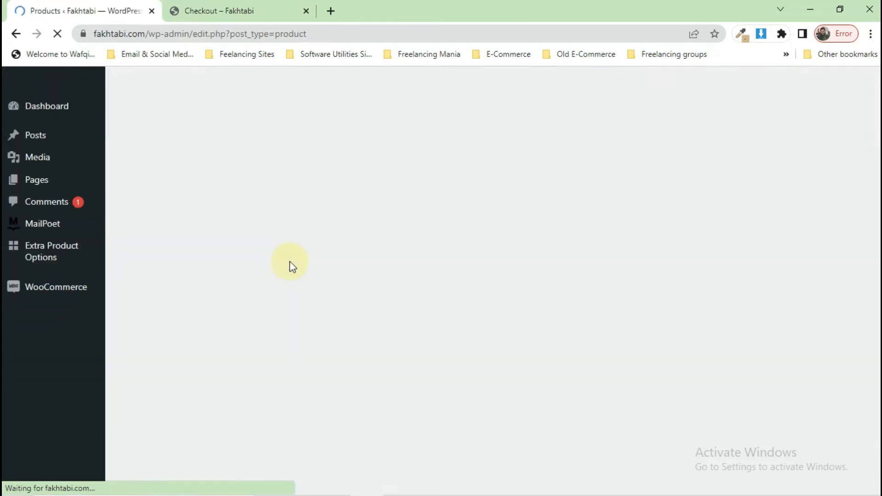
scroll(291, 266, down, 1)
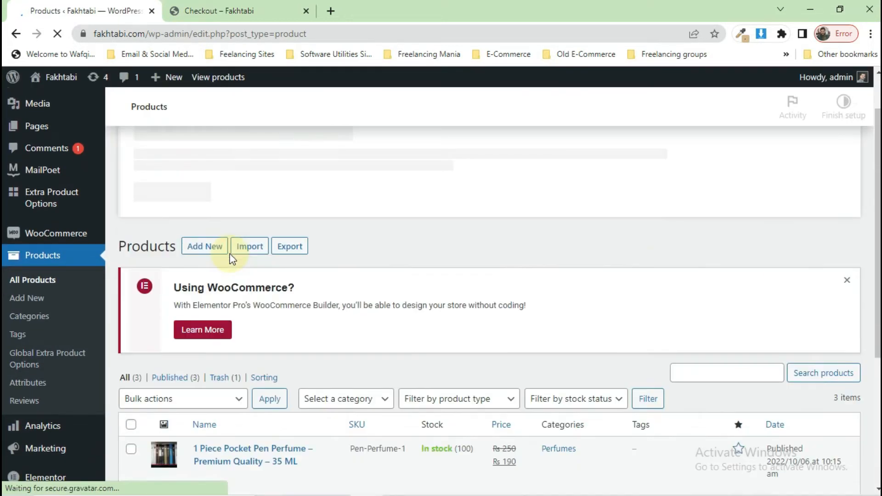
scroll(229, 386, down, 2)
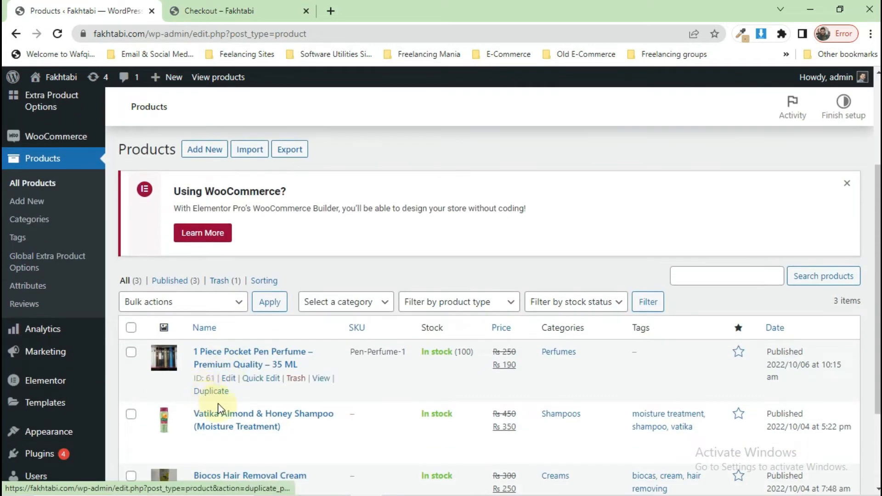
click(231, 425)
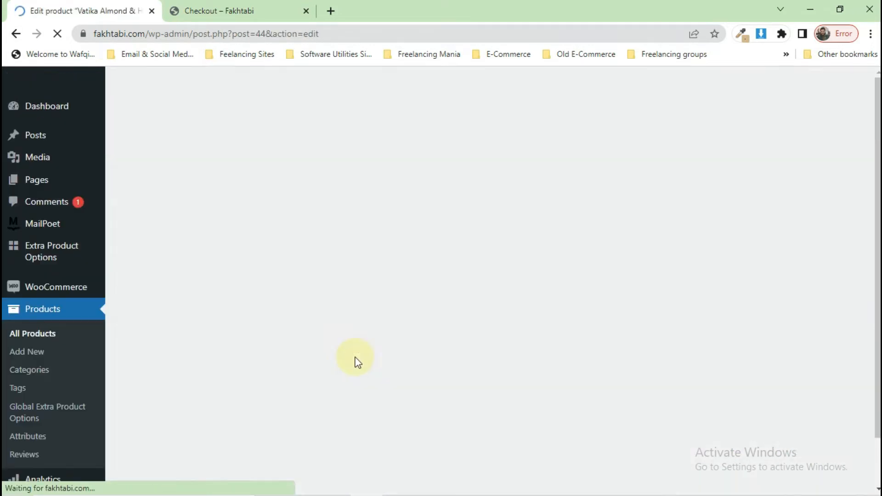
Reselect Asian Countries as the shampoo's shipping class in its product data and update the product again
scroll(358, 363, down, 3)
scroll(358, 363, up, 3)
scroll(358, 363, down, 5)
scroll(357, 362, down, 9)
scroll(355, 358, up, 3)
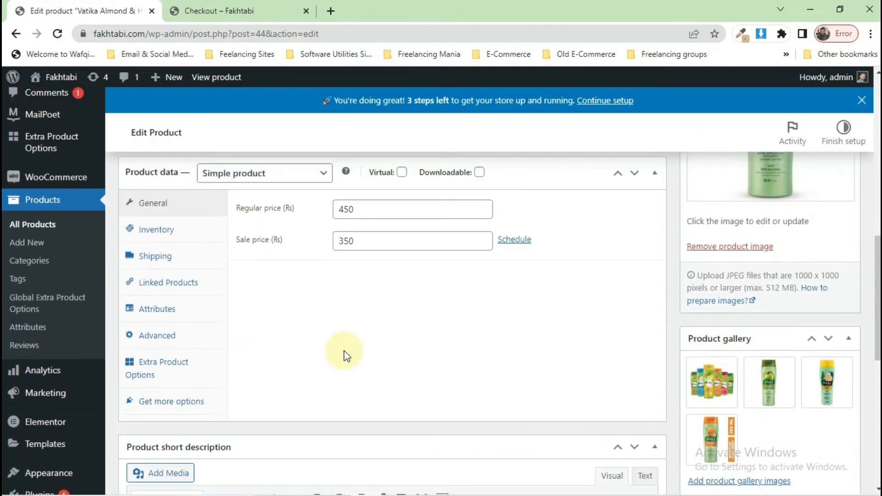
click(167, 256)
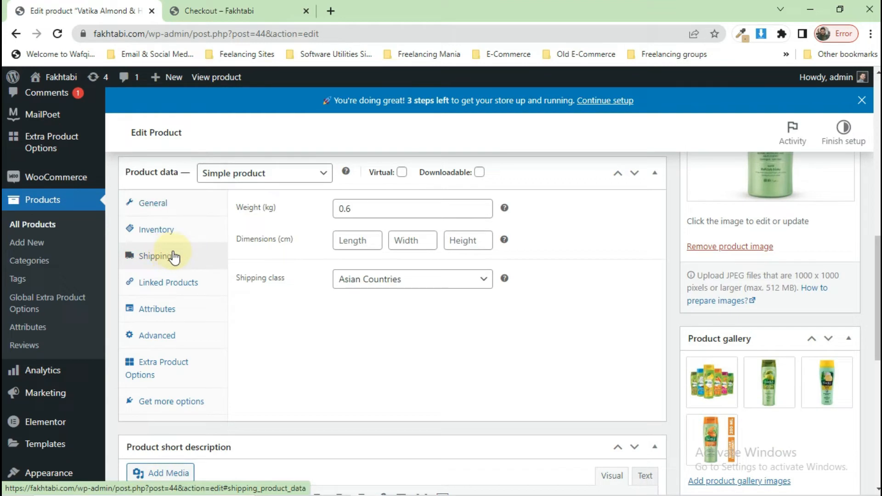
click(393, 278)
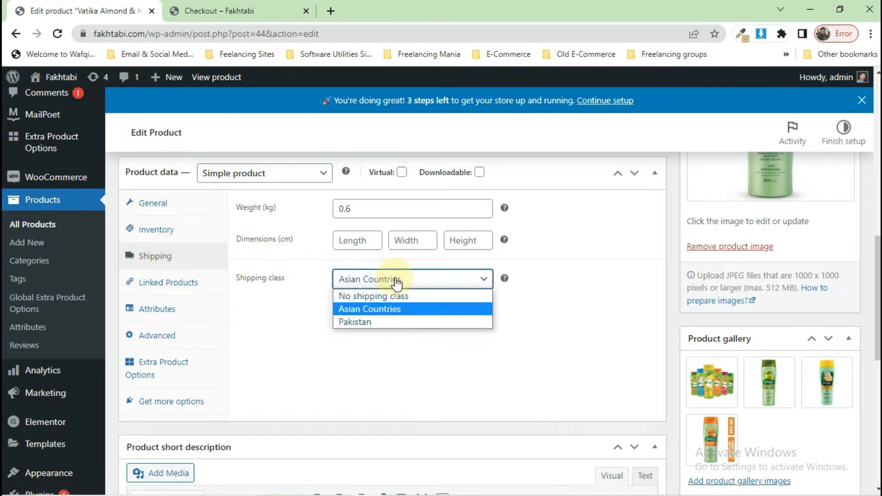
click(387, 309)
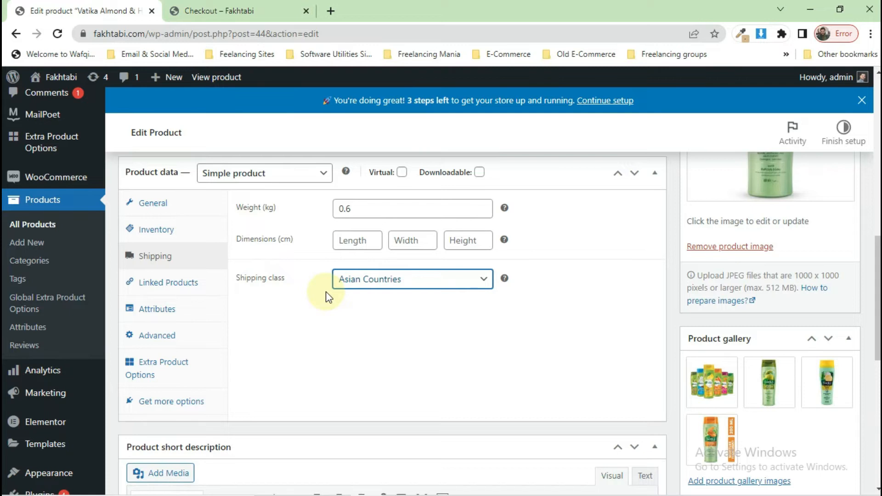
scroll(327, 296, up, 1)
scroll(328, 297, up, 2)
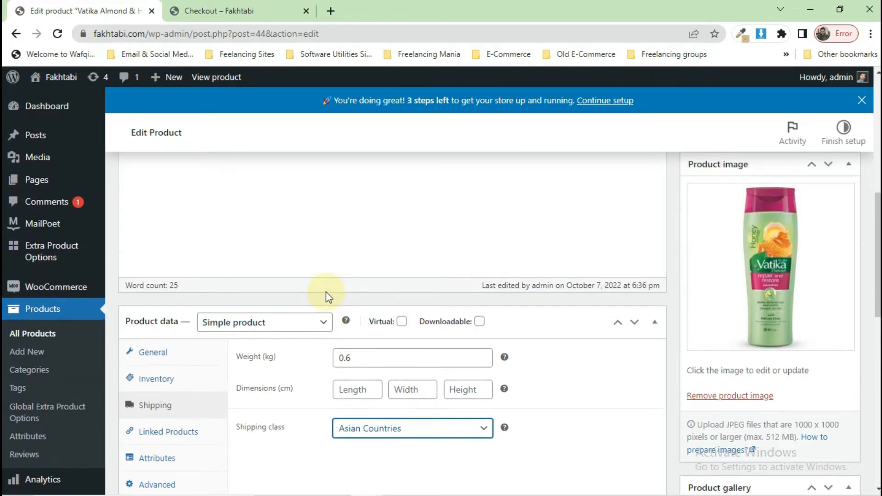
scroll(326, 292, up, 5)
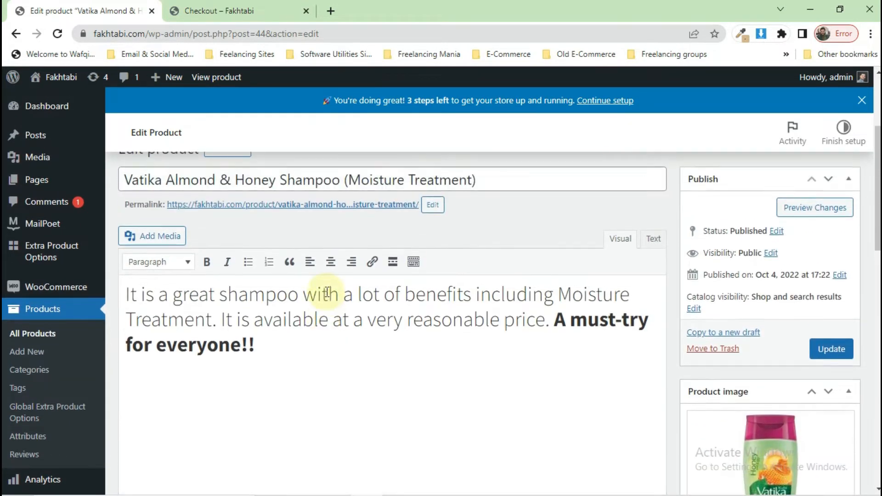
click(829, 350)
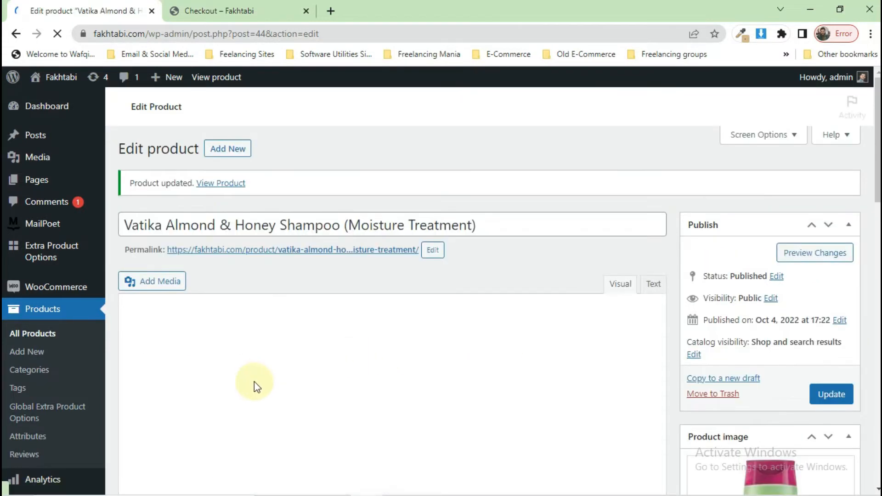
Reload the store's checkout page and check the shipping charge for the shampoo order to India
scroll(20, 341, down, 2)
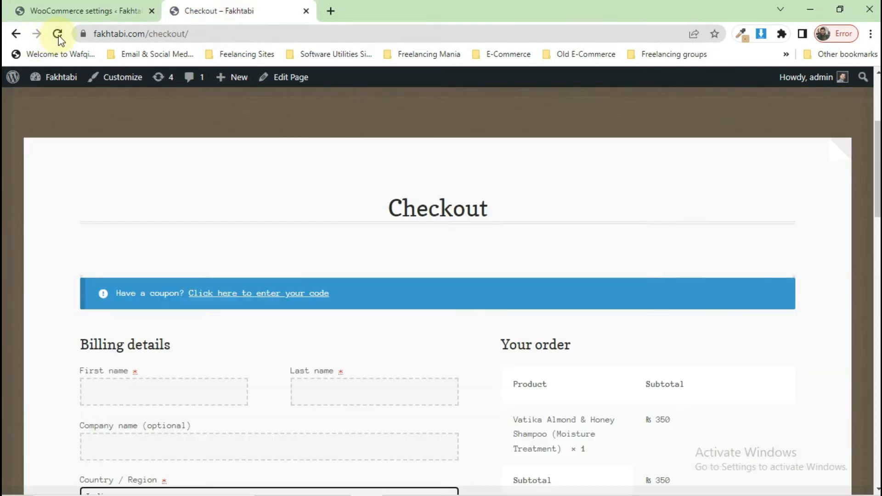
click(57, 35)
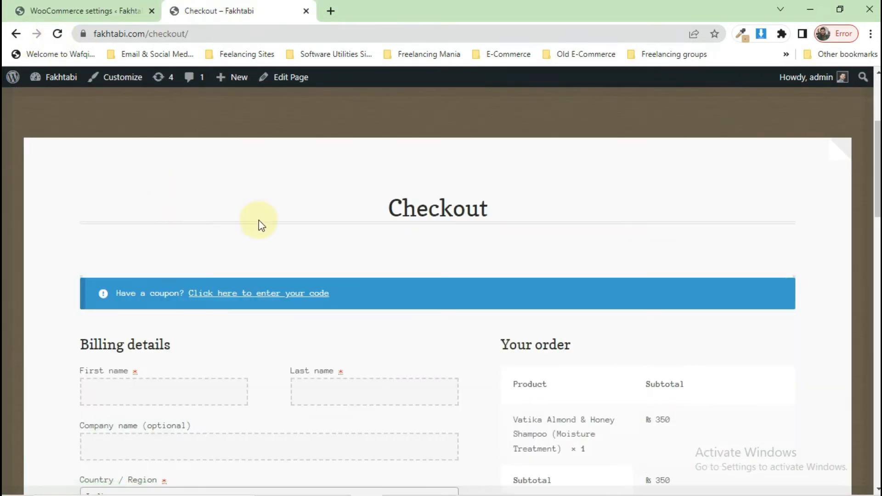
scroll(258, 220, down, 1)
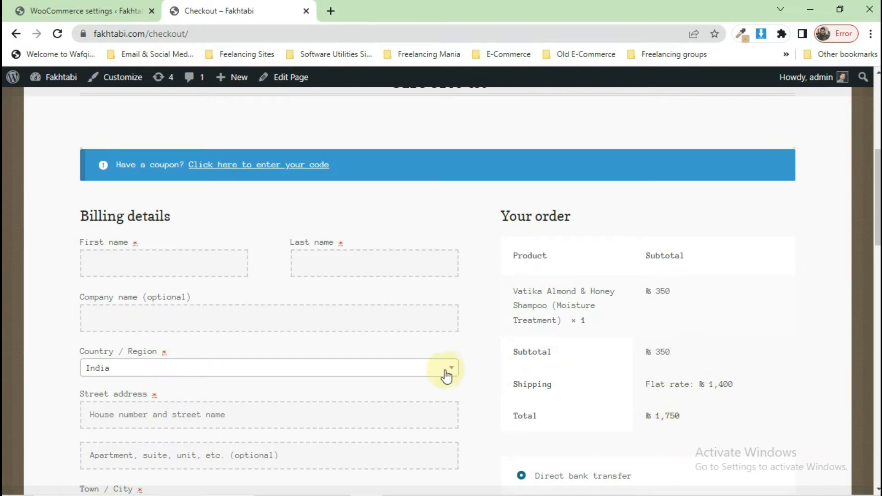
Return to the WooCommerce settings and open the management page of the Direct bank transfer payment method
click(62, 3)
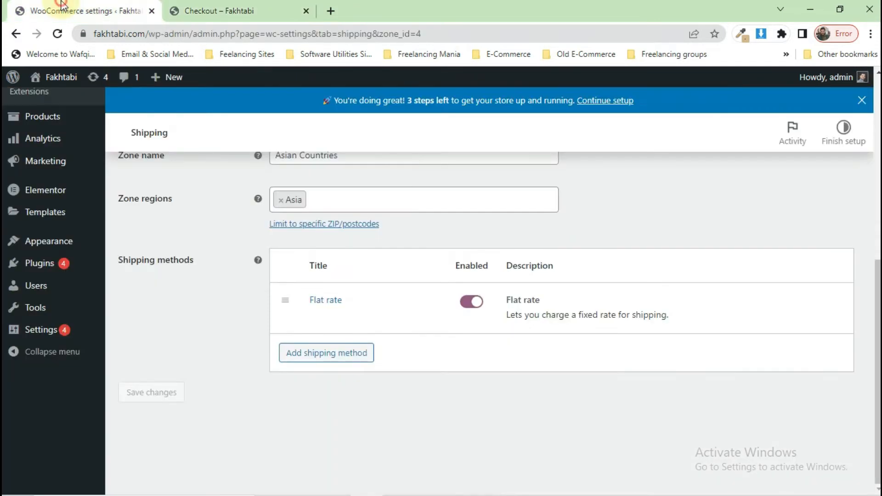
scroll(356, 348, up, 6)
click(312, 252)
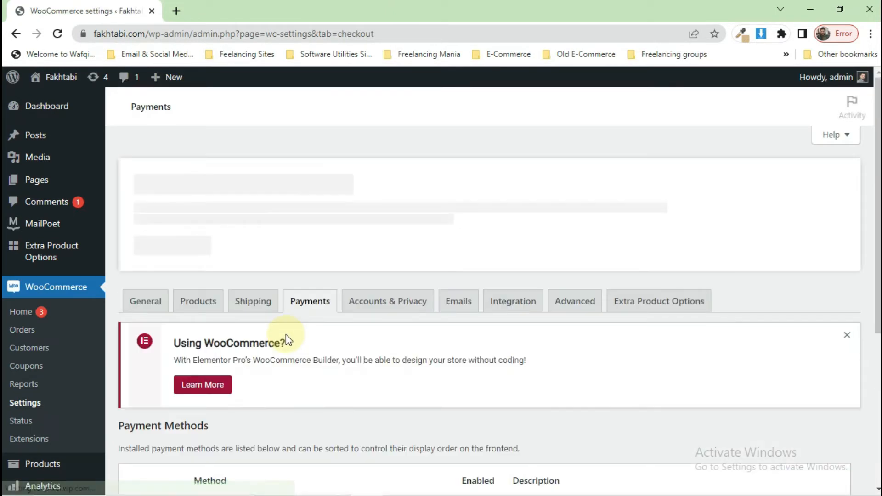
scroll(286, 334, down, 5)
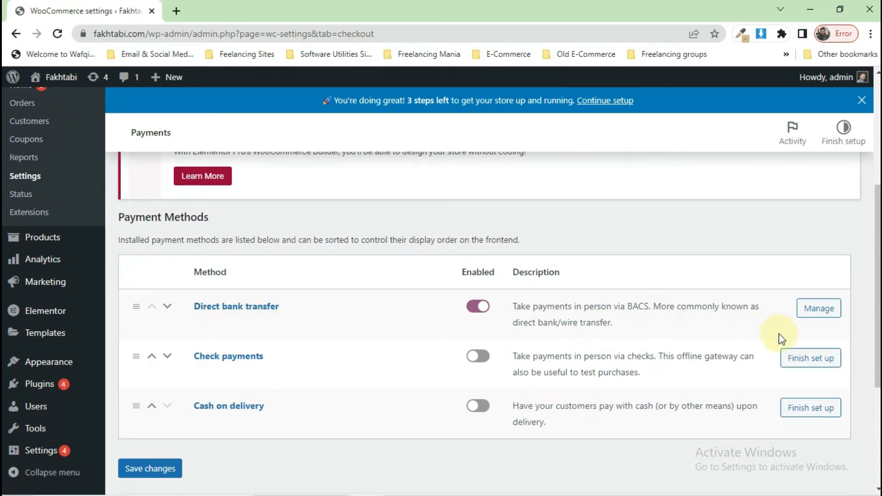
click(811, 316)
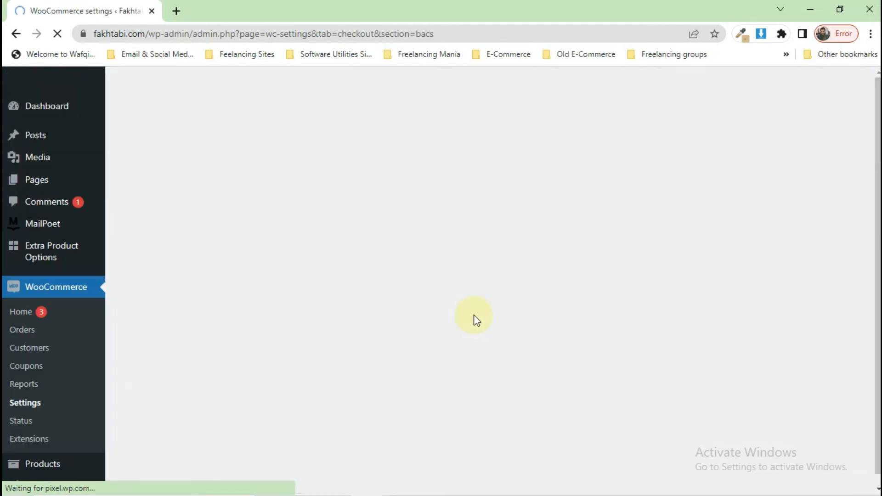
Review the Direct bank transfer settings, including the title, description, instructions and account details fields
scroll(423, 332, down, 3)
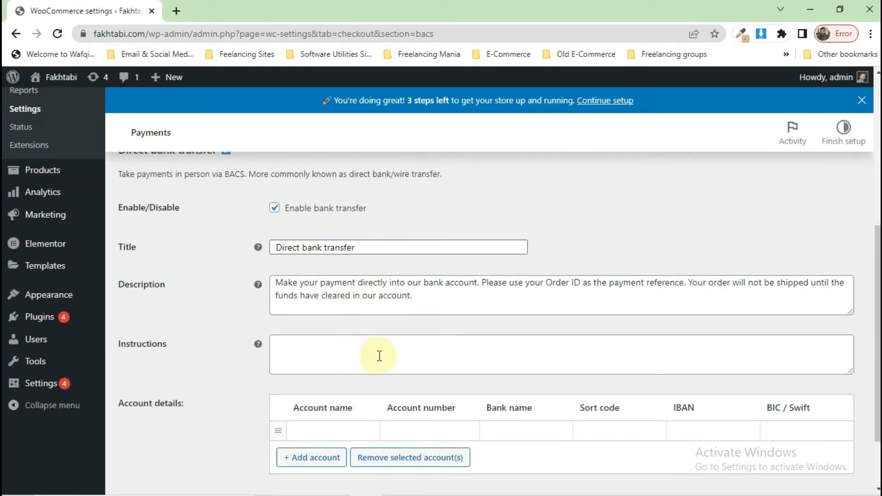
scroll(267, 407, down, 2)
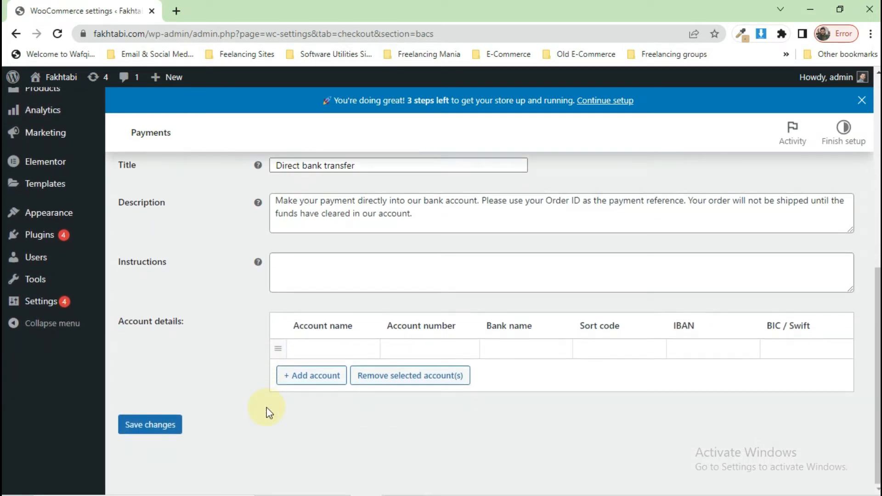
click(322, 348)
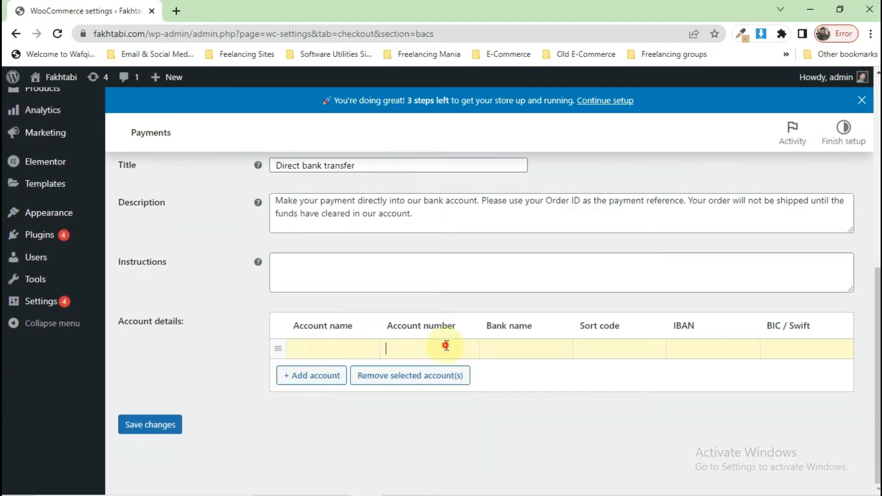
click(666, 346)
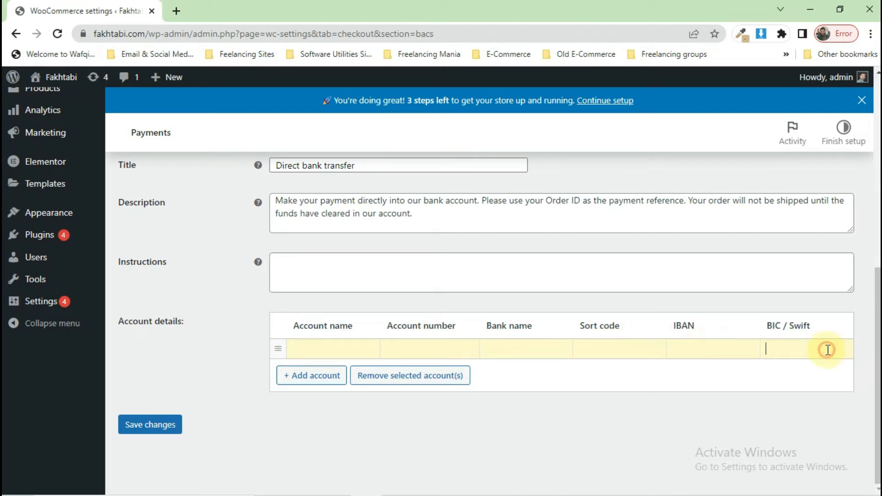
scroll(413, 328, up, 2)
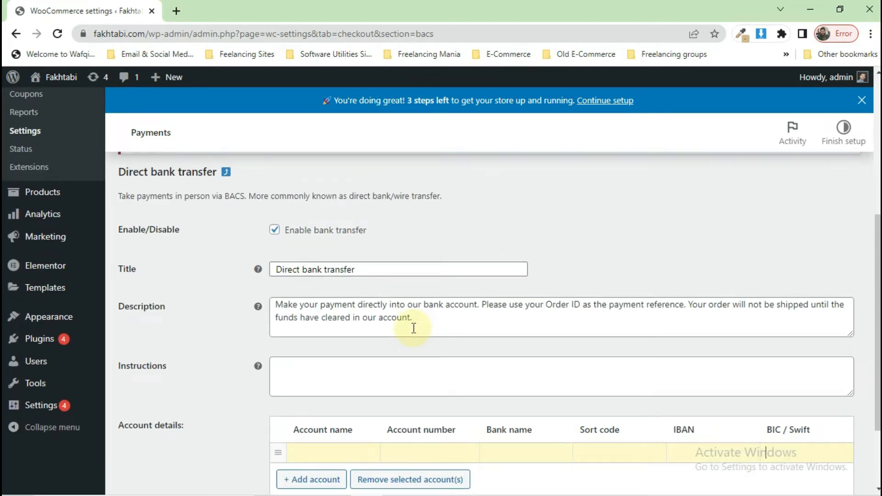
scroll(414, 325, up, 1)
scroll(276, 310, up, 2)
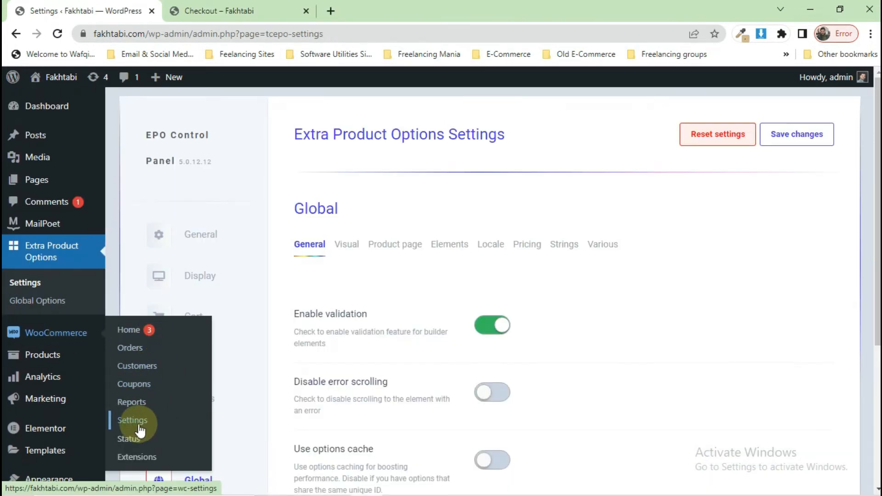
Open the Vatika Almond & Honey Shampoo product from the product list and show its Extra Product Options
click(69, 354)
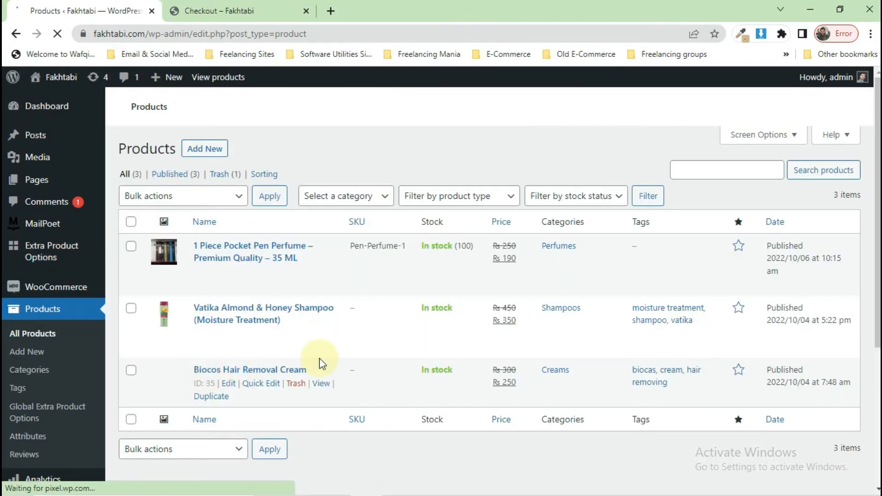
scroll(321, 359, down, 3)
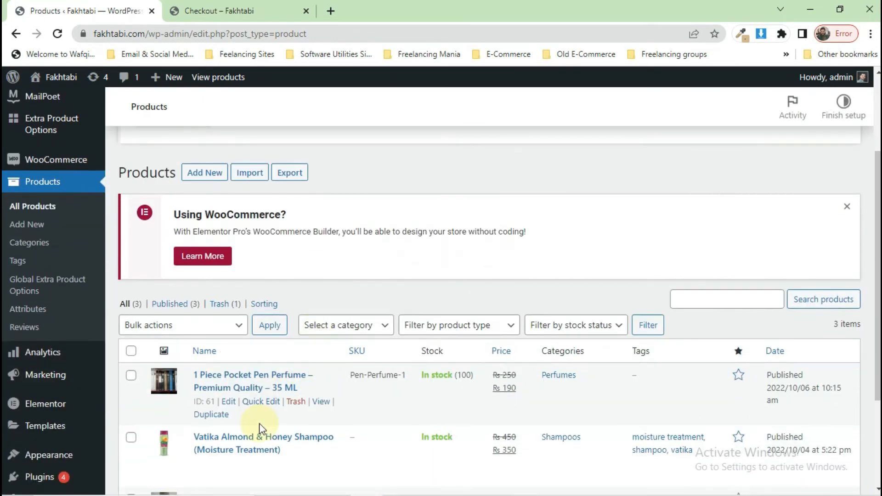
click(243, 438)
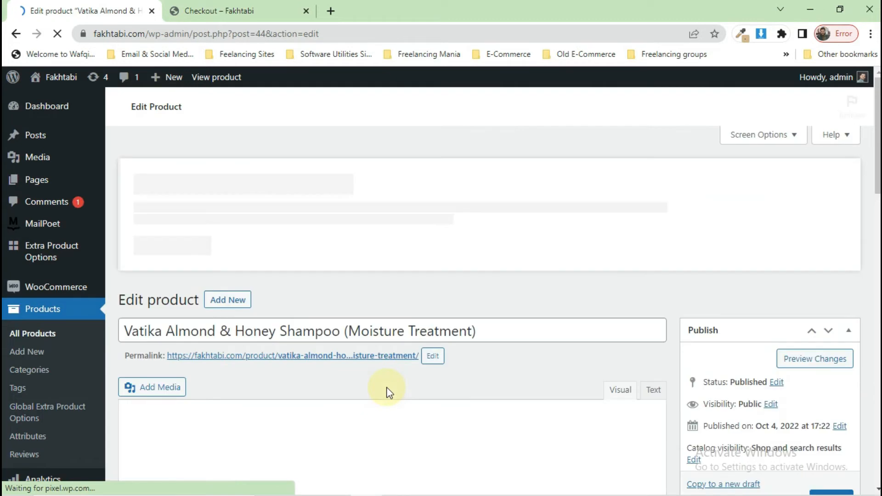
scroll(387, 392, down, 5)
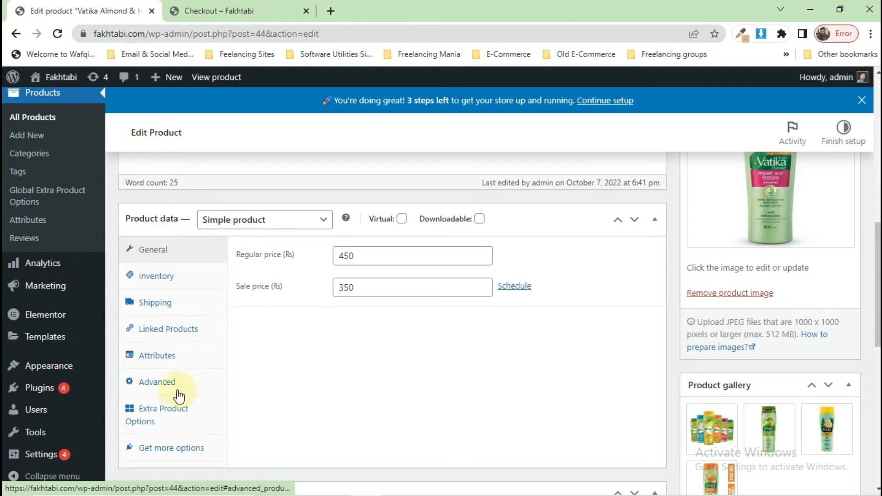
click(176, 419)
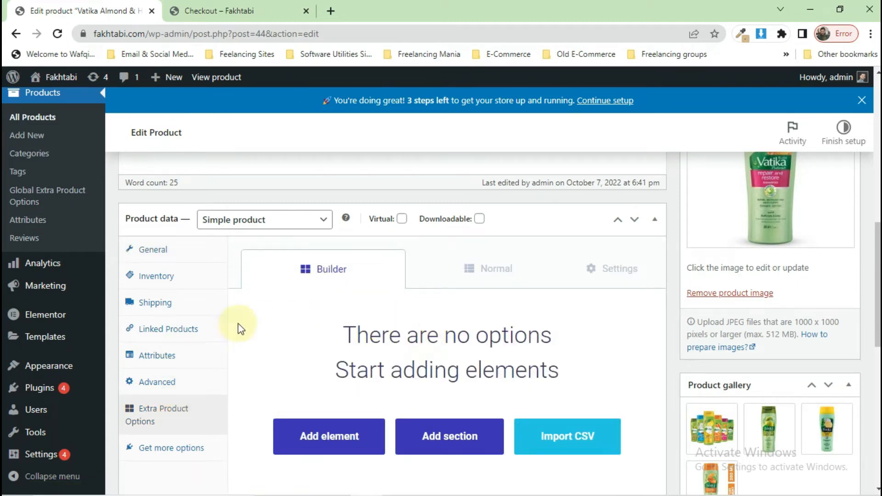
Add another custom product attribute to the shampoo and name it Flavors
click(185, 358)
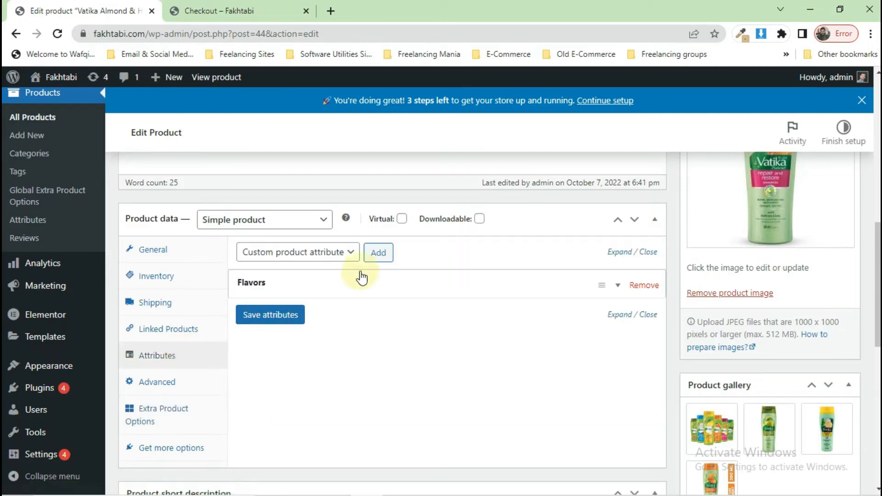
click(314, 259)
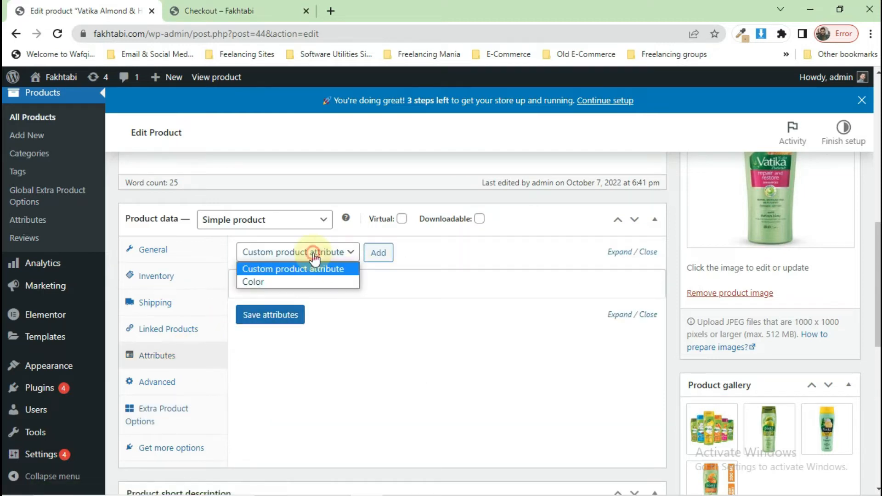
click(378, 252)
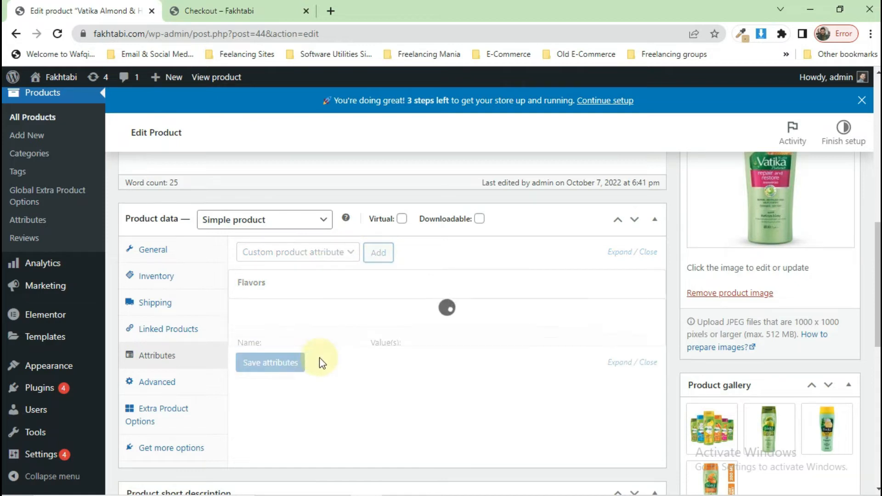
click(311, 346)
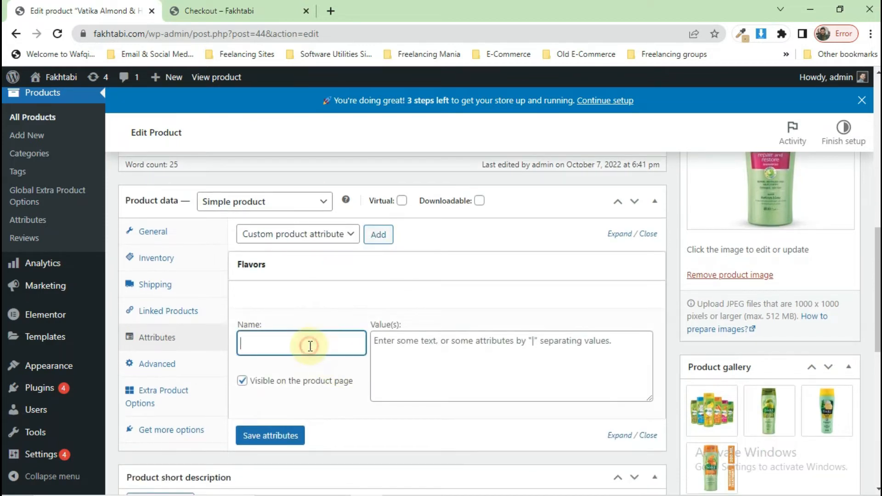
text(Flavors)
key(Tab)
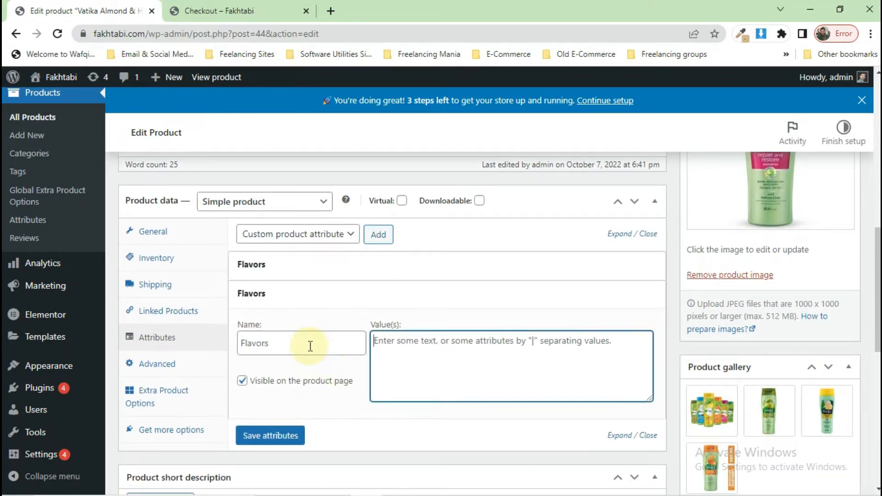
Set the new Flavors attribute's values to "Lemon | Honey" and save the attributes
text(Lemon,)
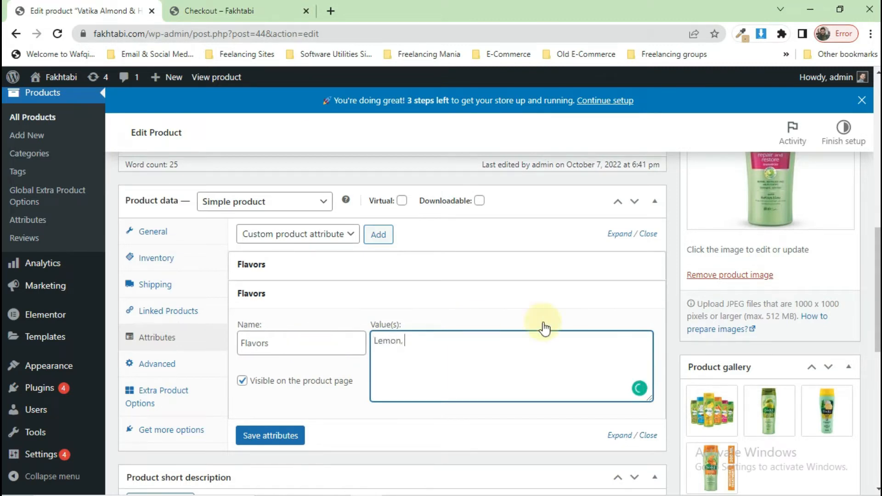
scroll(728, 349, up, 3)
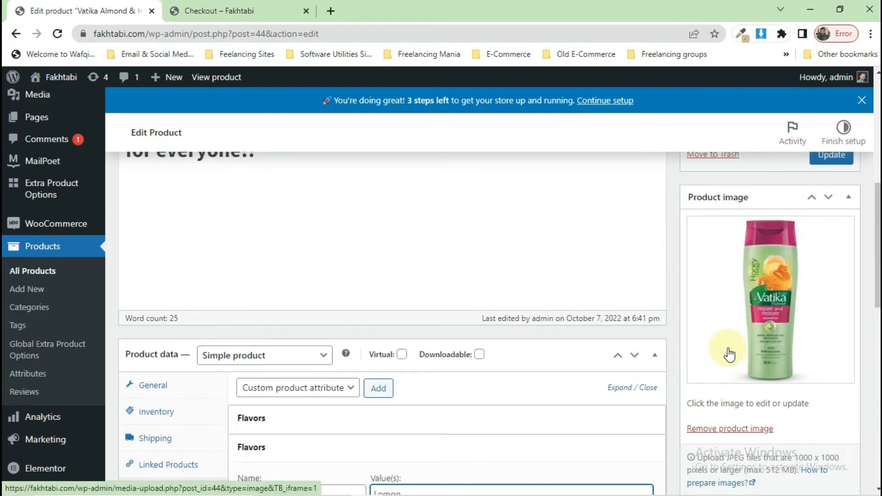
scroll(729, 354, down, 3)
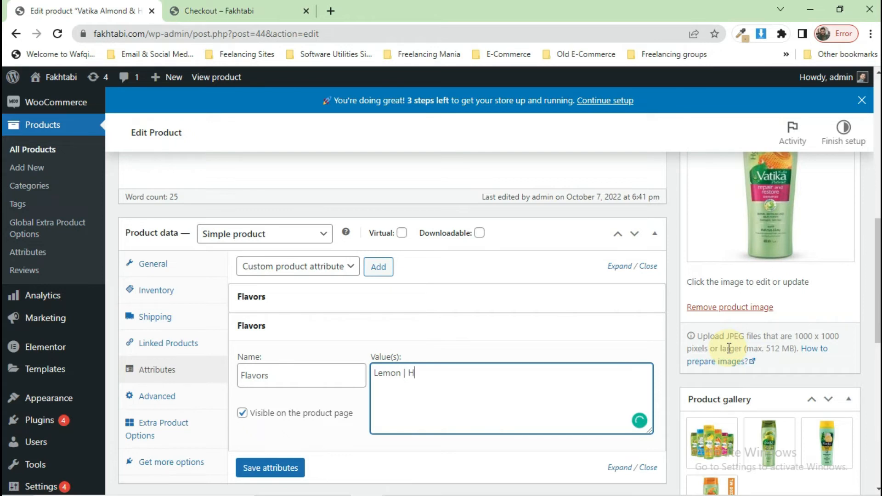
scroll(729, 340, down, 3)
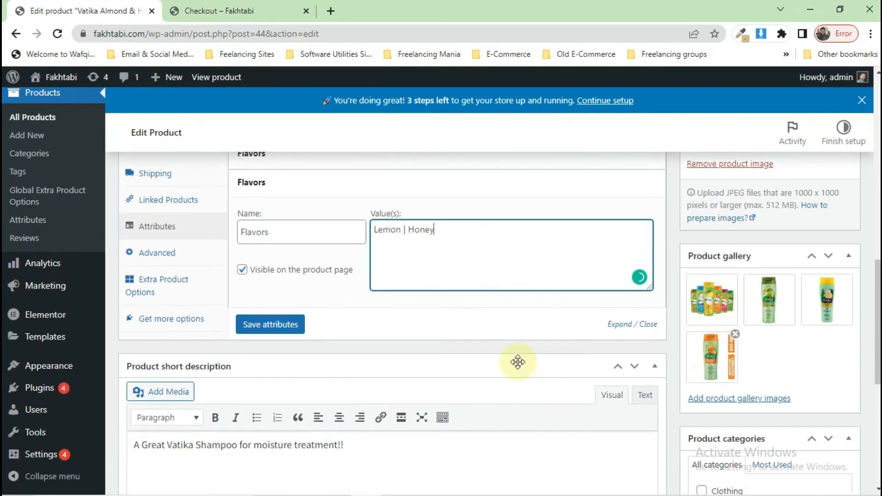
click(280, 327)
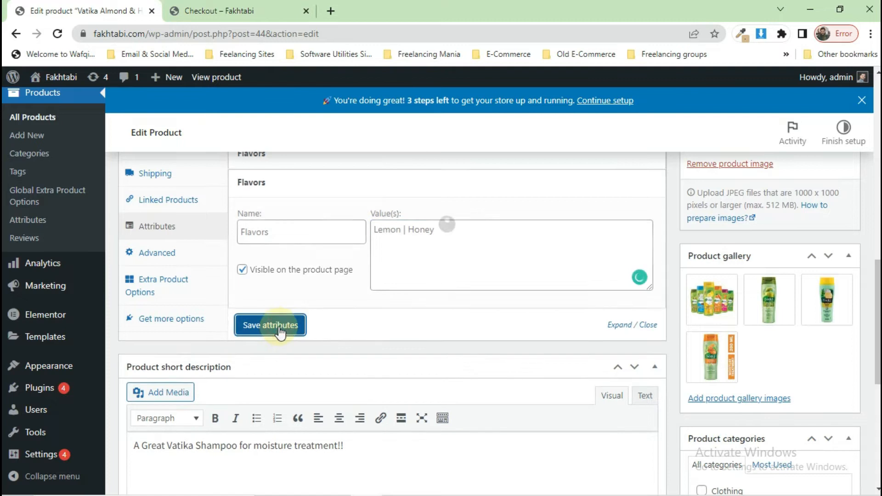
Add an extra option for the Flavors attribute in the Normal mode of the shampoo's Extra Product Options
scroll(449, 325, up, 2)
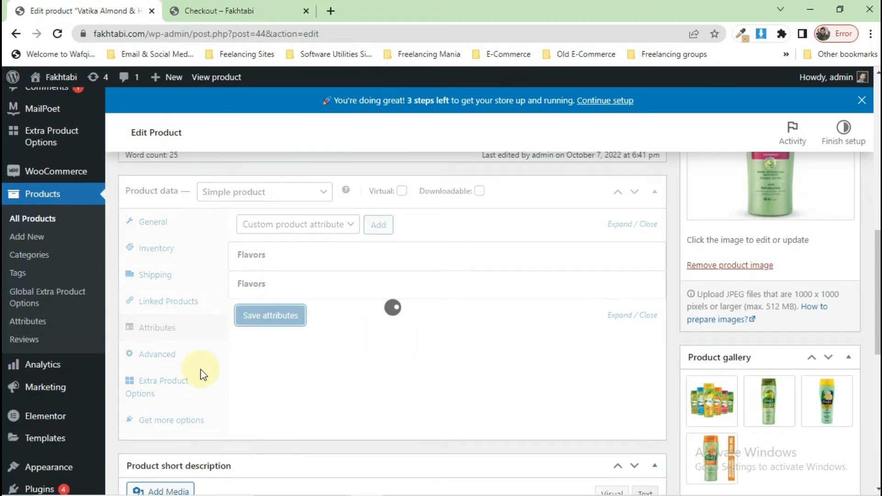
click(181, 386)
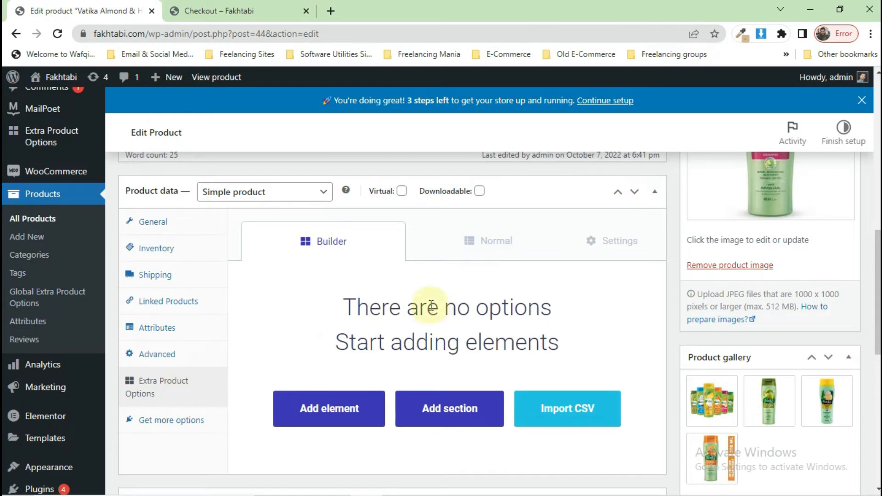
click(512, 249)
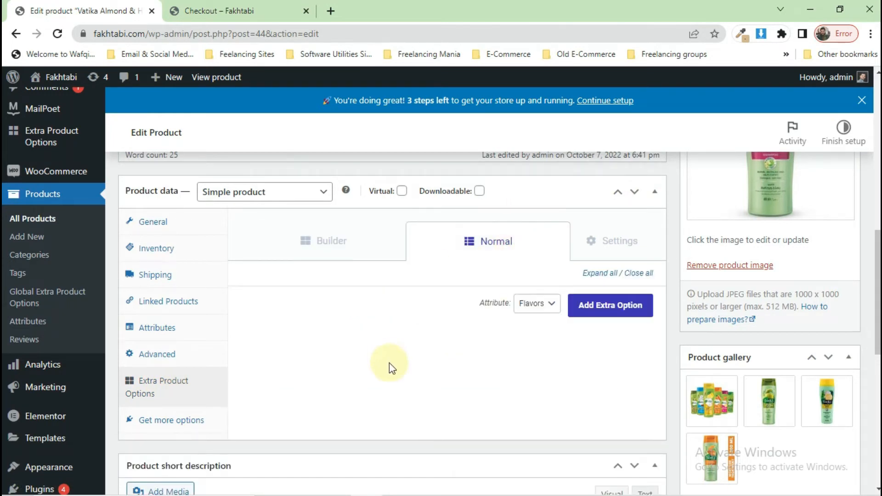
scroll(389, 362, down, 1)
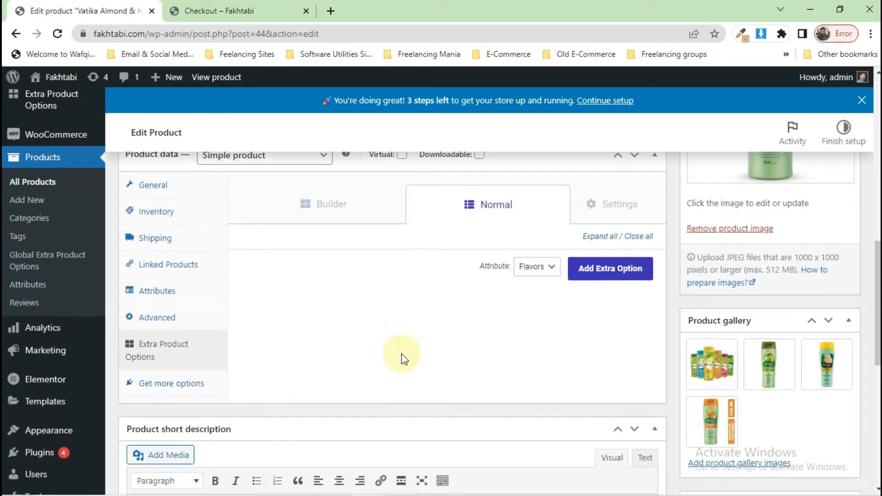
click(603, 275)
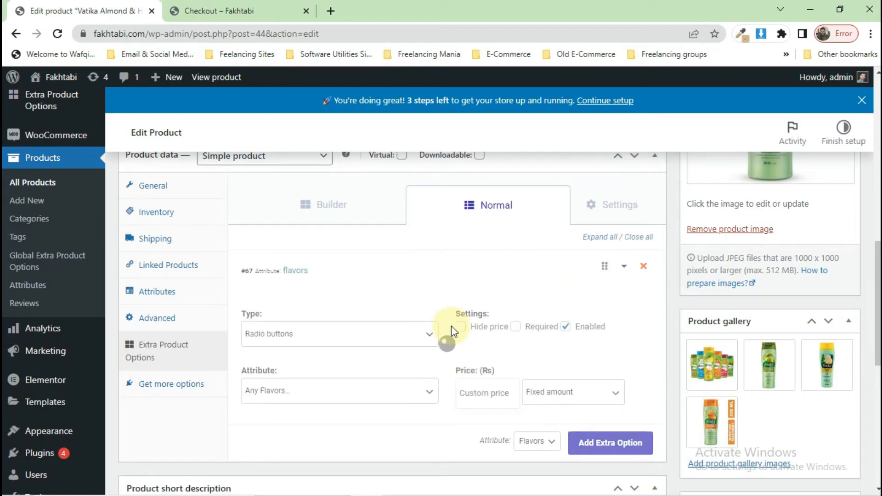
scroll(551, 363, down, 1)
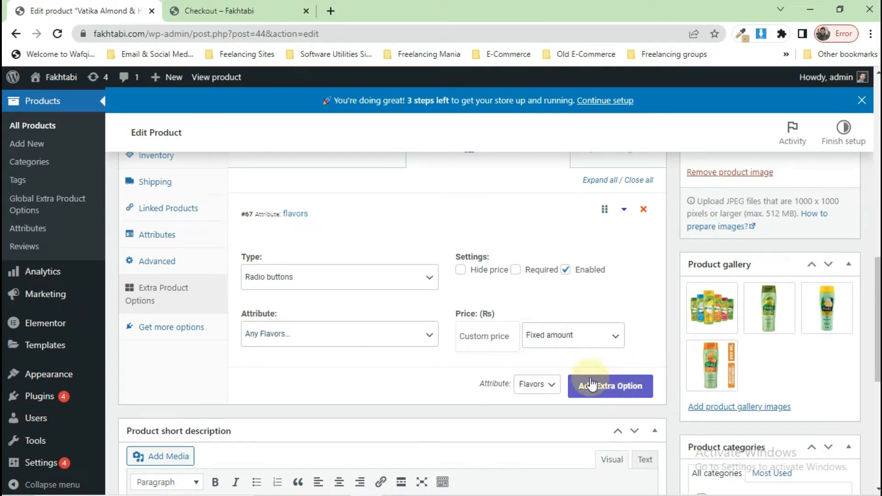
scroll(627, 402, up, 8)
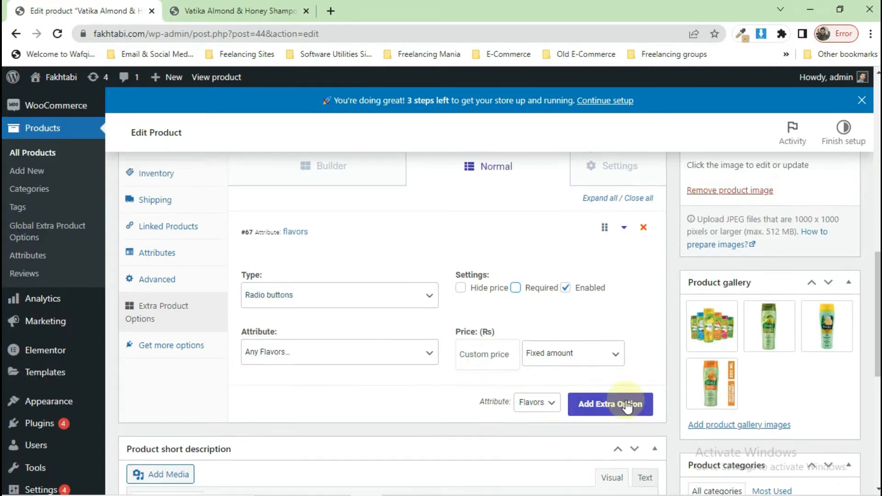
Update the shampoo product with its new Flavors option and reload its storefront page, confirming the form resubmission
scroll(627, 400, up, 2)
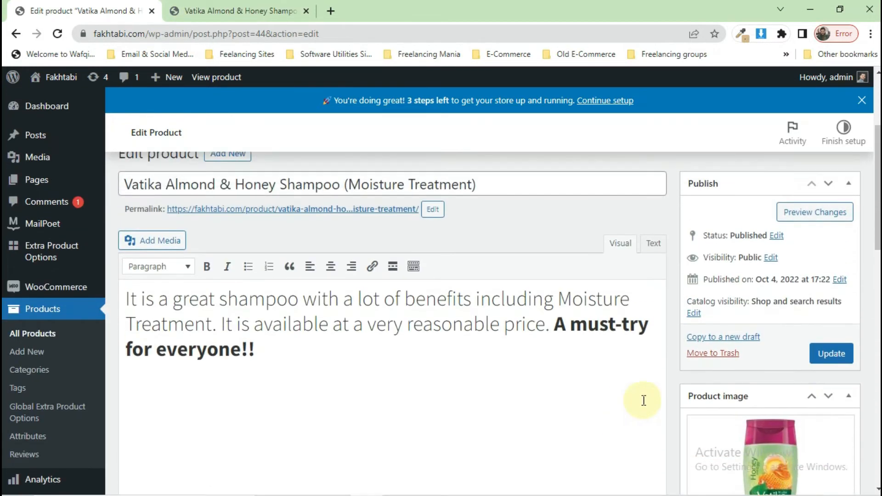
click(837, 363)
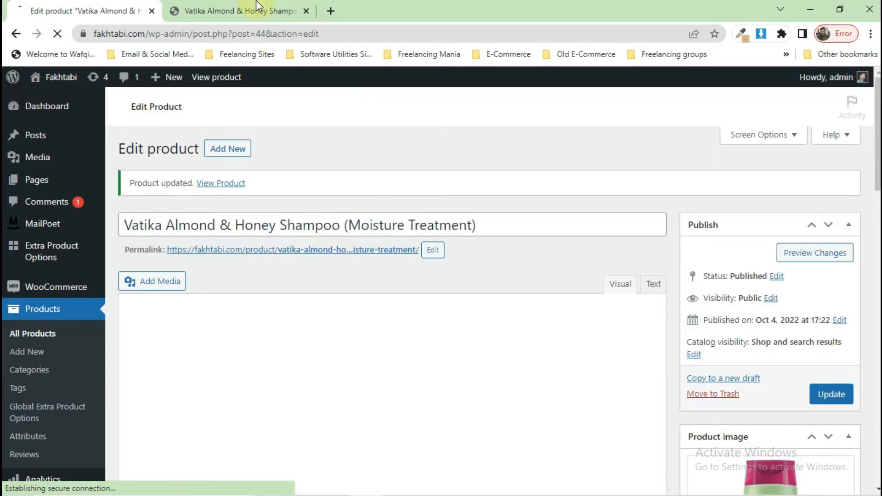
click(237, 11)
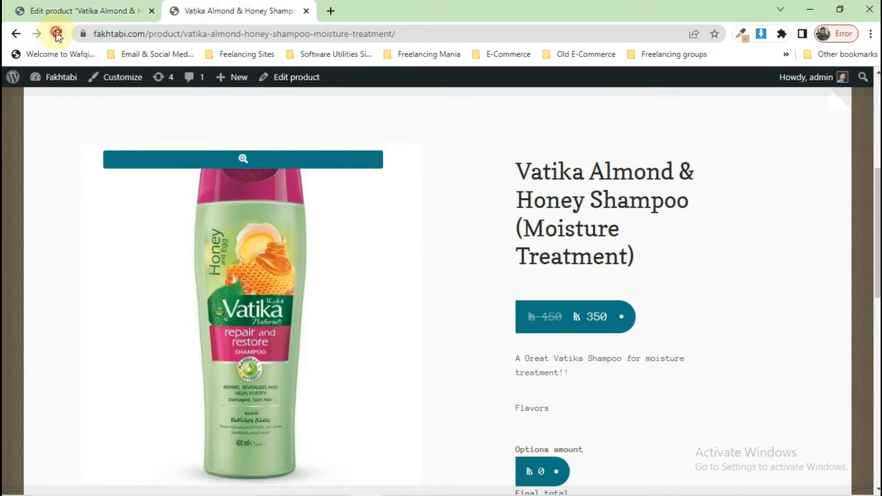
click(56, 33)
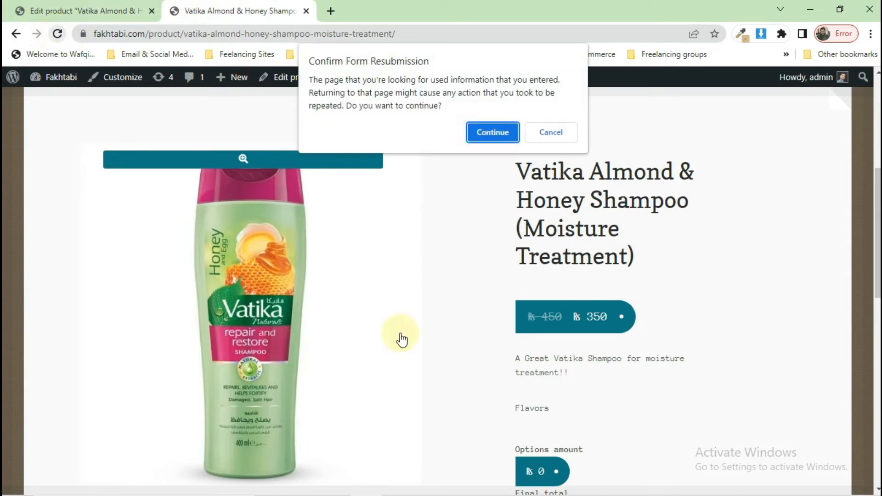
click(492, 132)
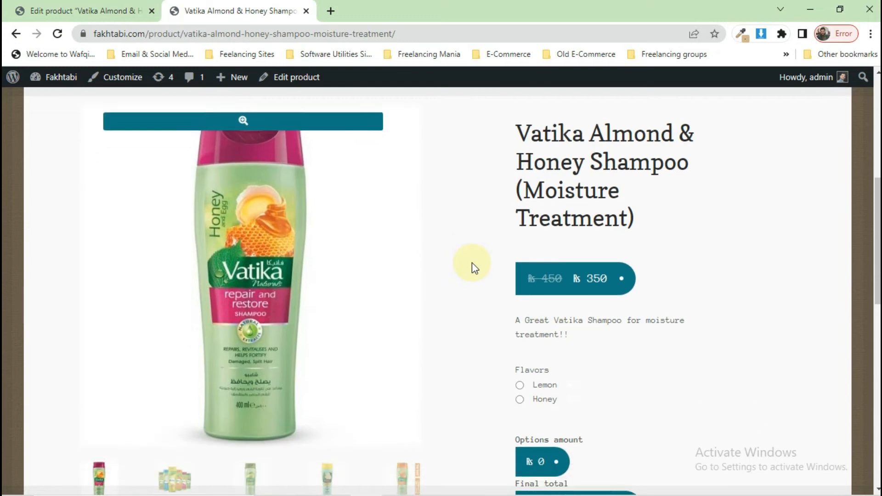
Select the Lemon flavor on the shampoo's storefront page and review the product details below it
scroll(473, 263, down, 1)
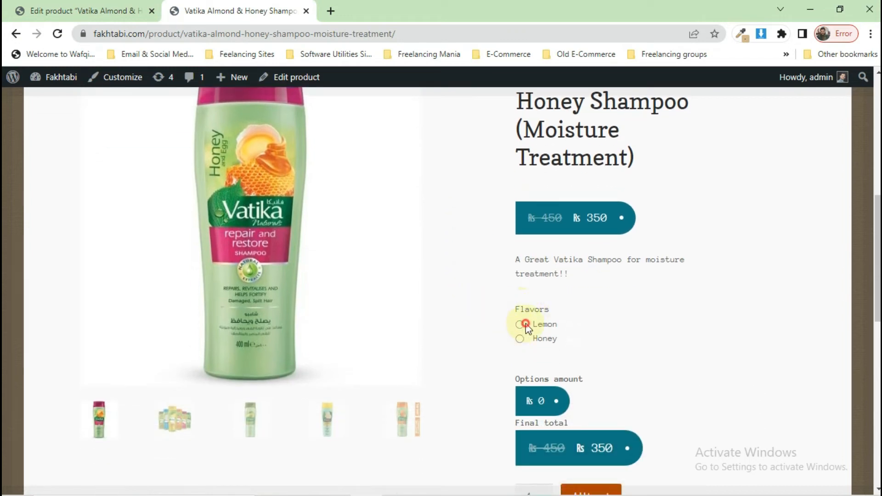
click(522, 325)
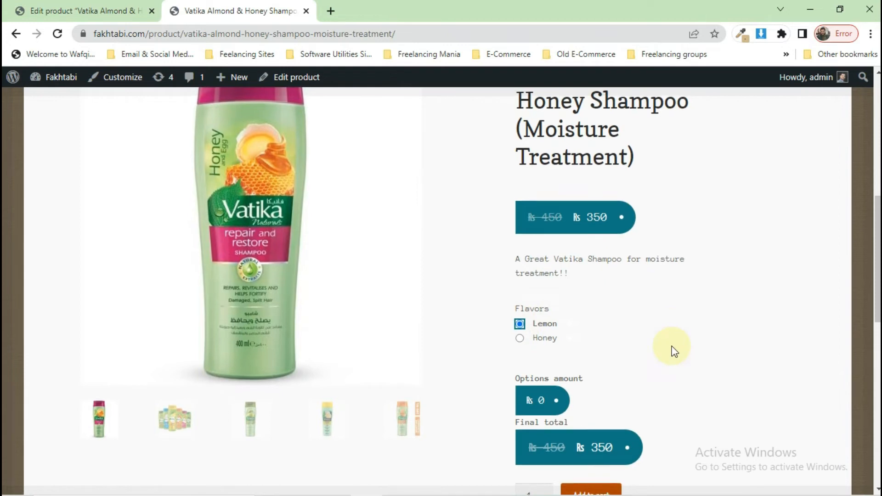
click(730, 310)
scroll(732, 307, down, 5)
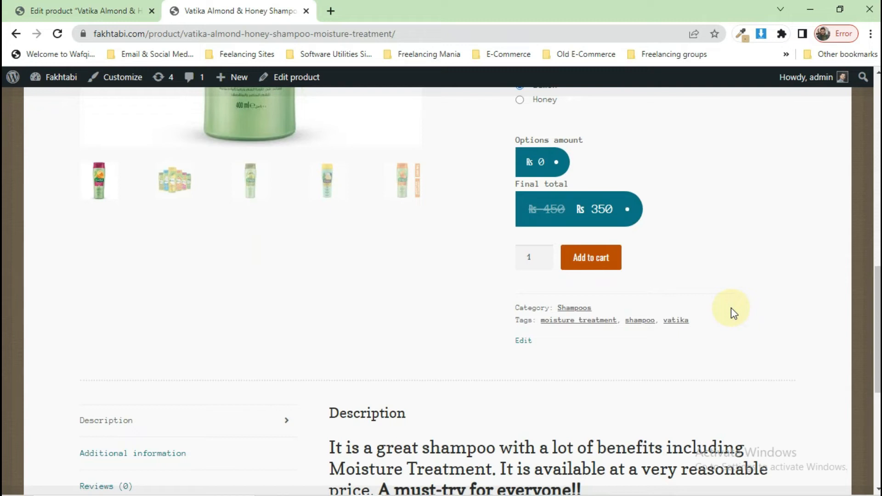
Open the WordPress Add Plugins page from the dashboard and search the plugin directory for "ald"
click(68, 7)
scroll(56, 338, down, 3)
scroll(55, 339, down, 4)
mouse_move(48, 386)
click(131, 412)
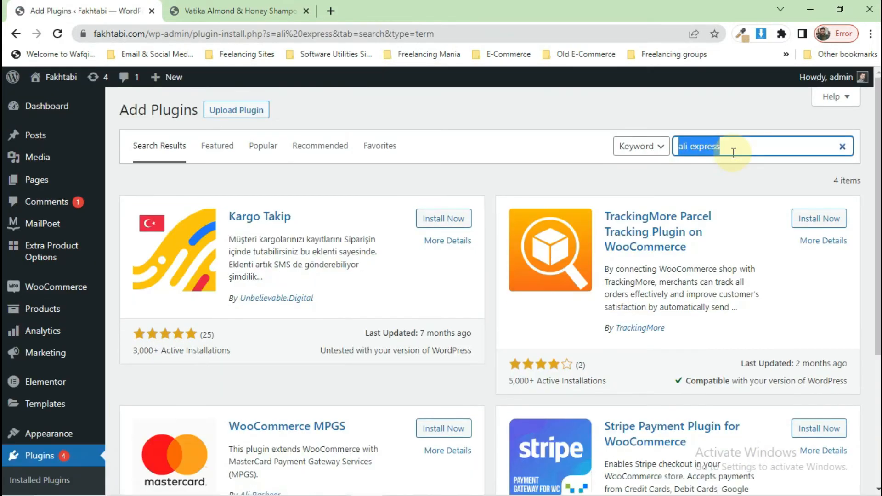
text(ald)
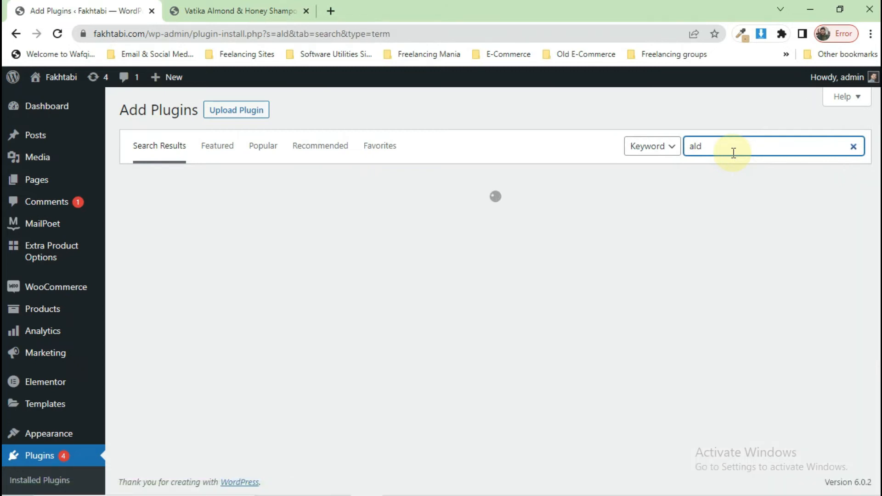
text( d)
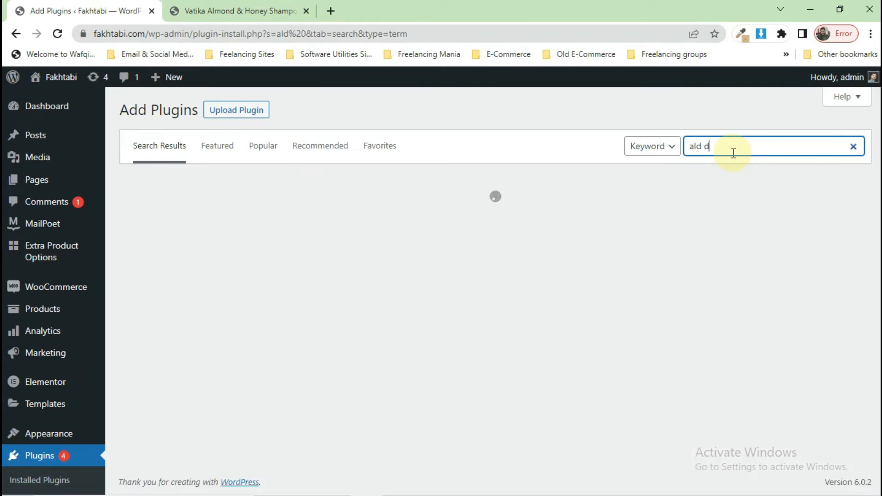
key(BackSpace)
key(BackSpace)
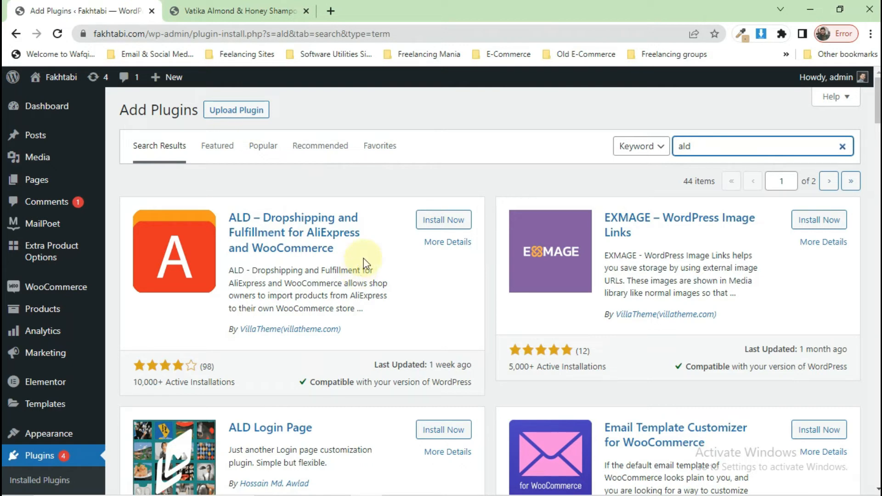
Open the Shopify store admin at businessmania-786.myshopify.com/admin in a new browser tab
click(332, 12)
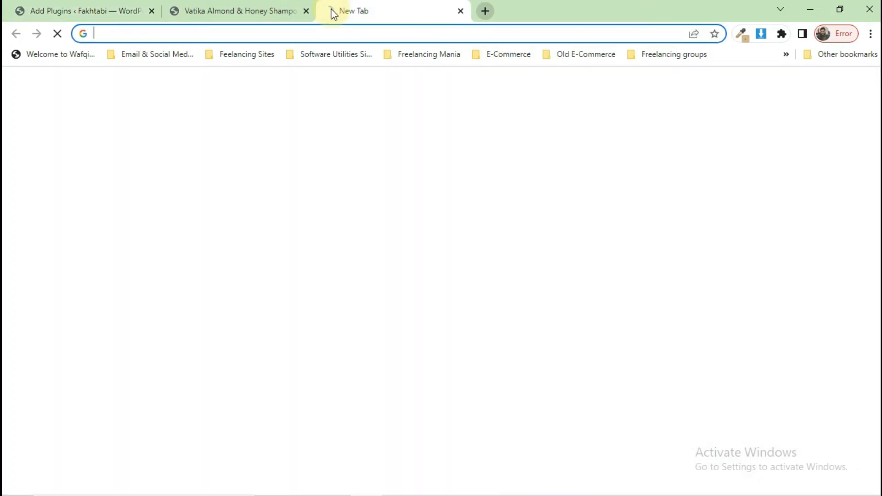
text(businessmania-786.myshopify.com/admin)
key(Return)
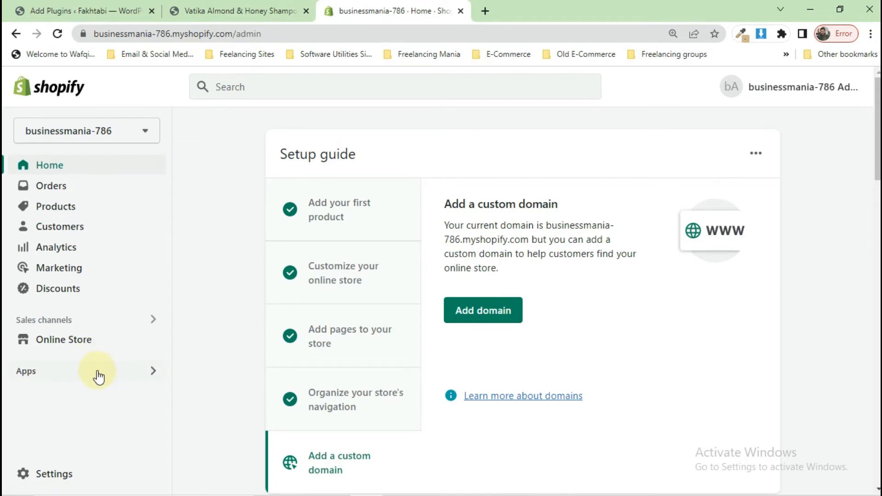
Search the Shopify App Store for "ablestar woocommerce importer" from the store's app finder
click(97, 370)
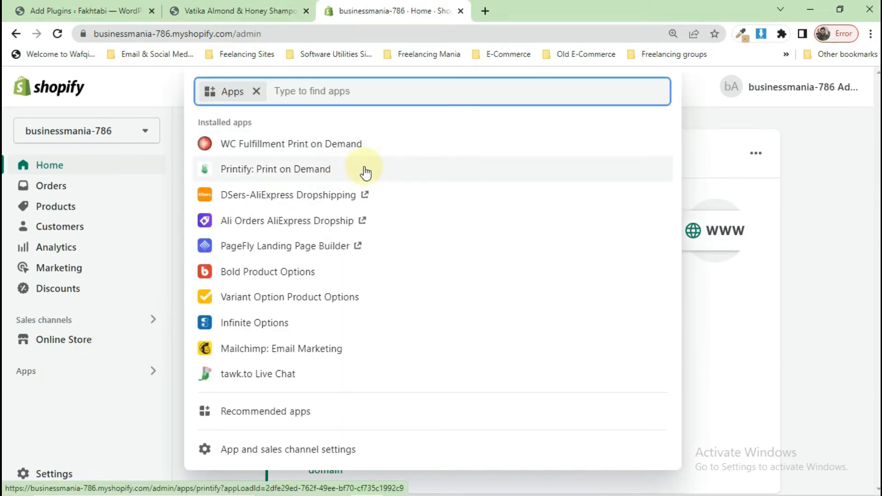
text(a)
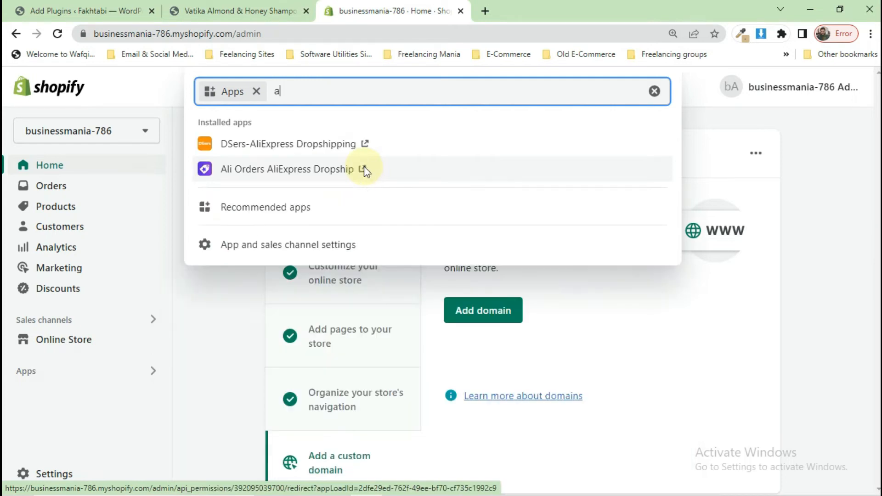
text(blestar )
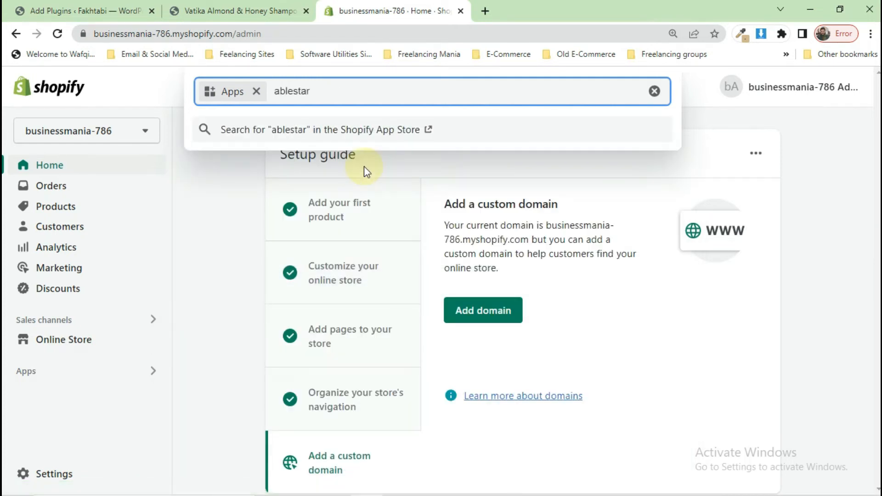
text(wo)
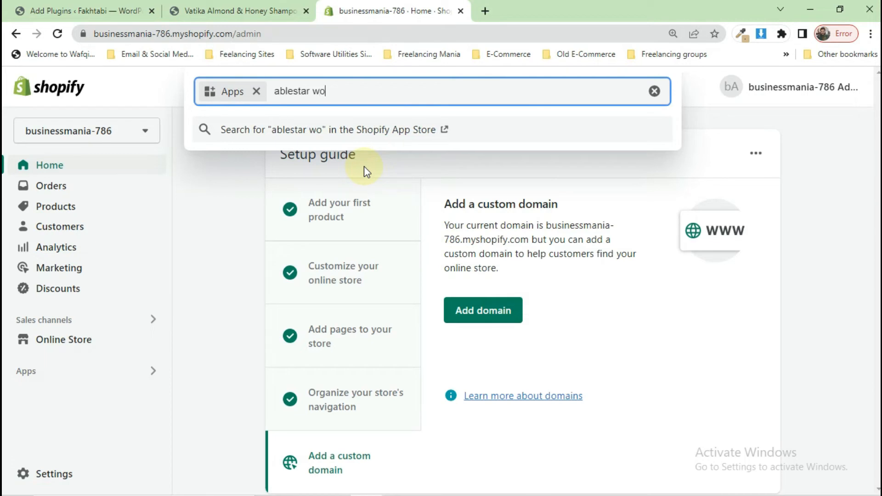
text(ocommerce importer)
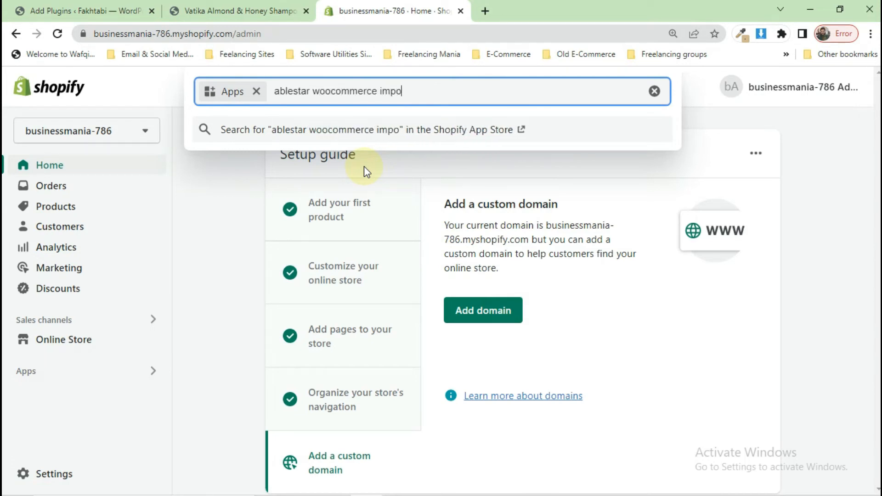
key(Return)
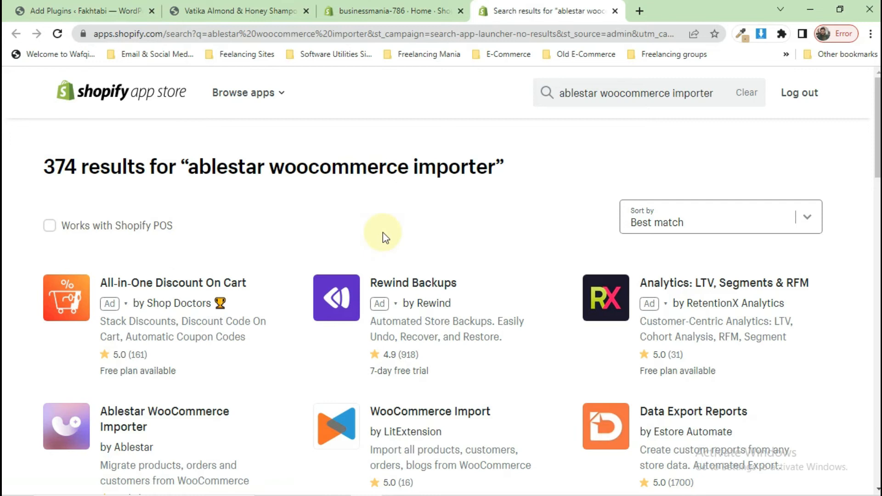
scroll(382, 234, down, 1)
scroll(383, 238, up, 1)
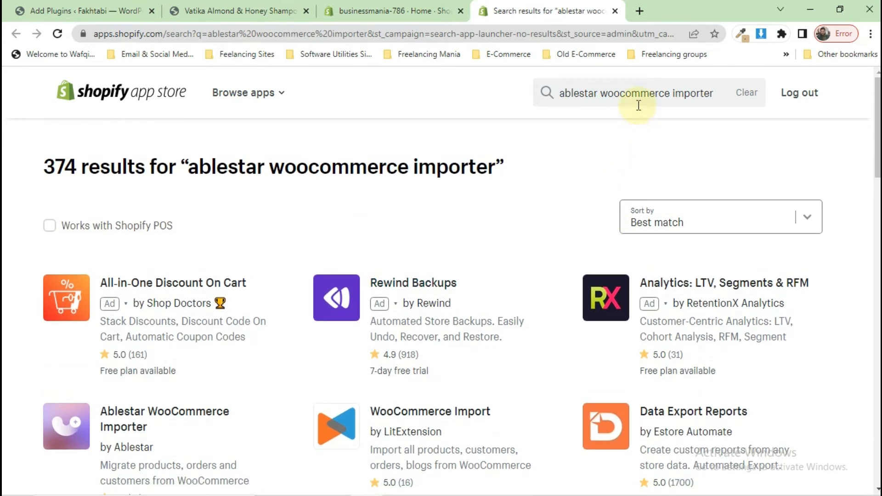
click(639, 91)
key(ctrl+shift+Left)
key(ctrl+shift+Left)
key(BackSpace)
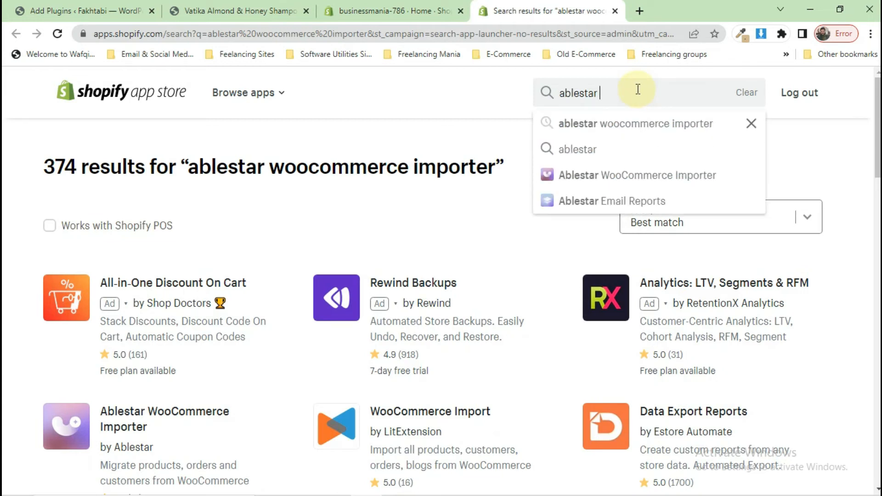
Install the Ablestar WooCommerce Importer app on the businessmania-786 store and accept its terms and conditions
click(121, 420)
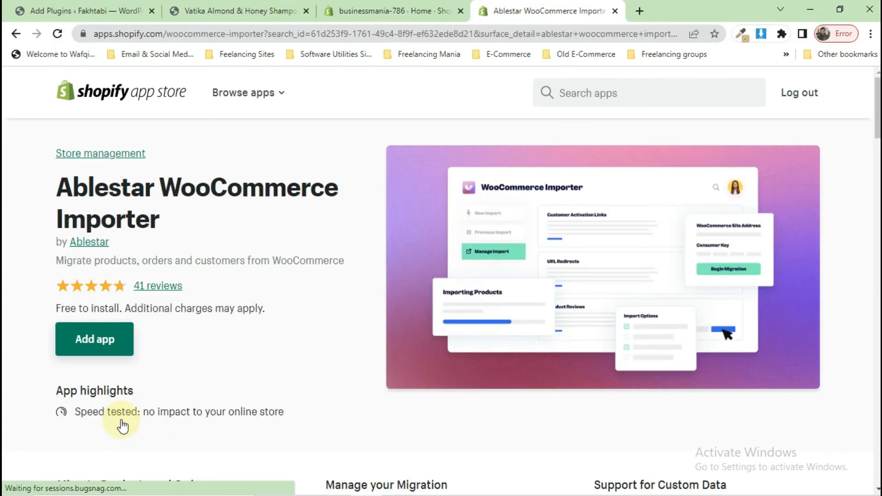
click(104, 341)
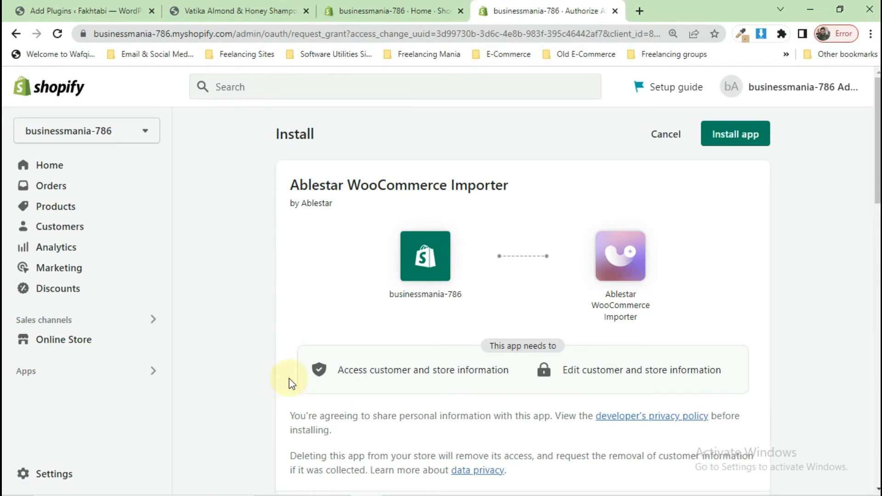
click(737, 139)
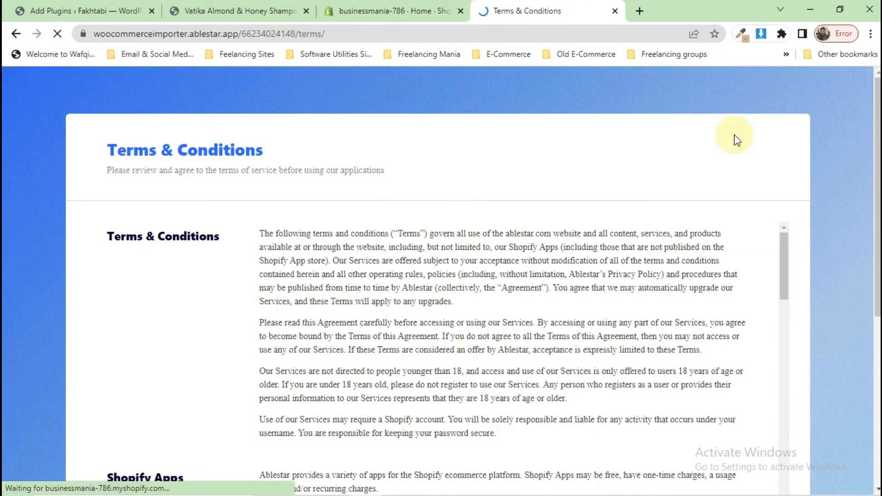
scroll(689, 253, down, 15)
click(660, 346)
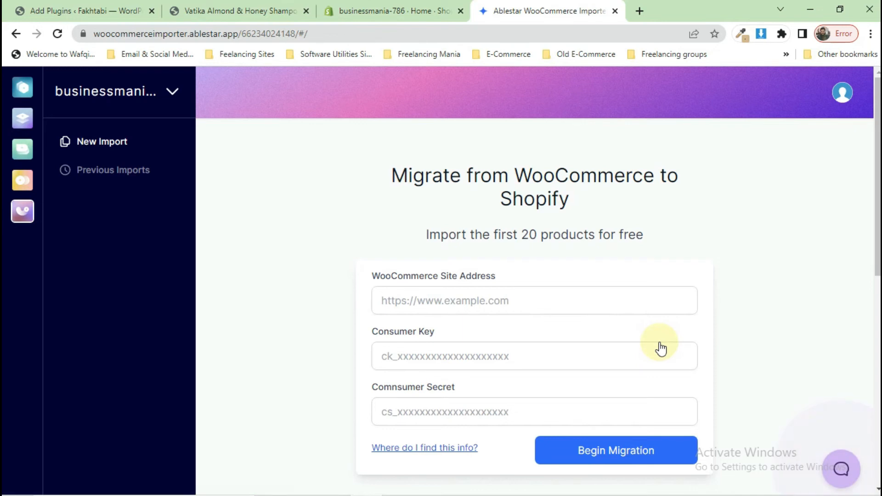
text(https://www.)
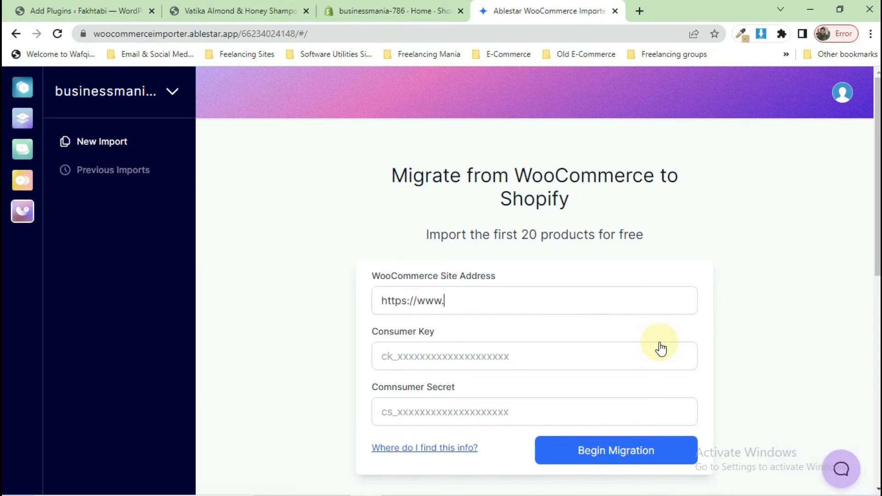
text(fakhtabi.com)
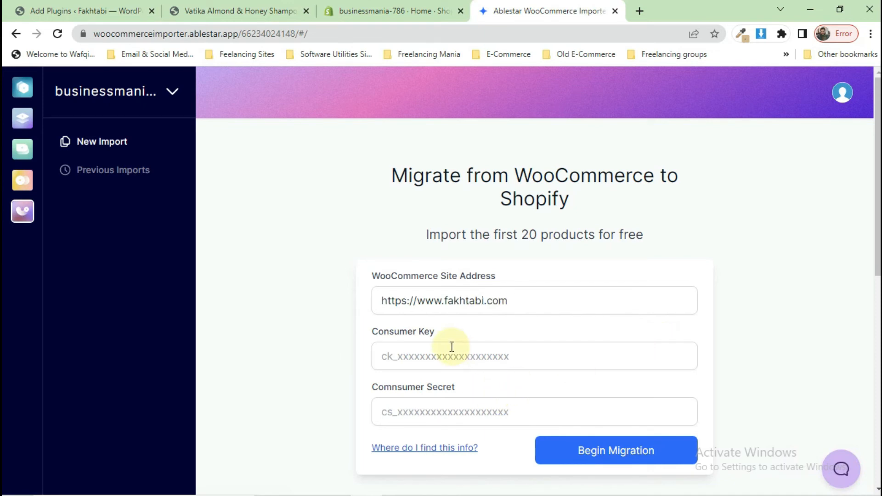
click(440, 354)
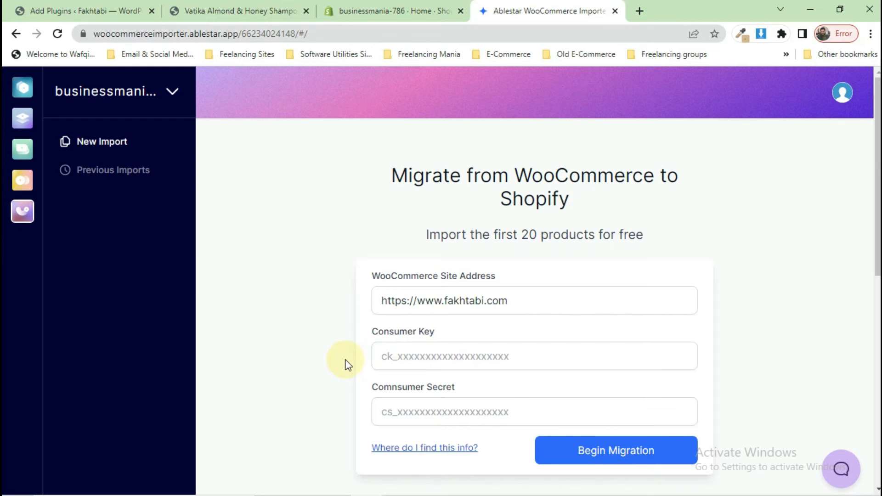
Return to the WordPress dashboard and show the Advanced section of the WooCommerce settings
click(59, 8)
mouse_move(75, 287)
click(132, 380)
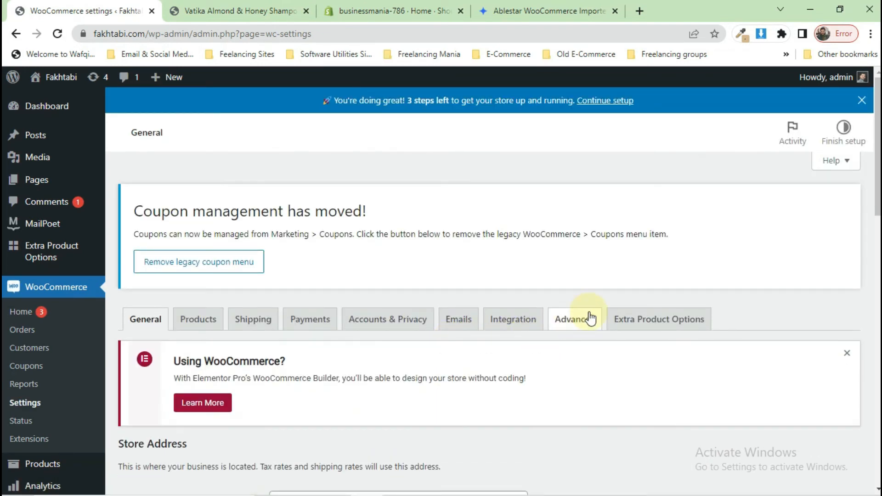
click(590, 317)
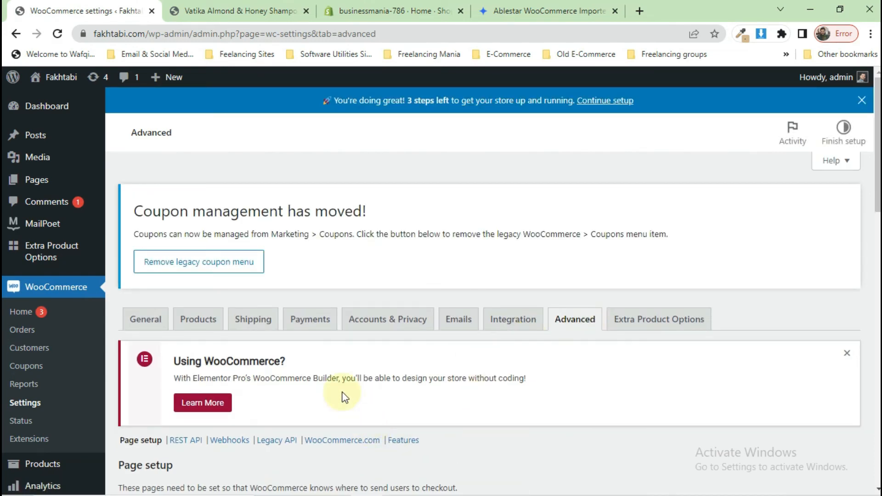
scroll(344, 397, down, 3)
scroll(343, 397, down, 2)
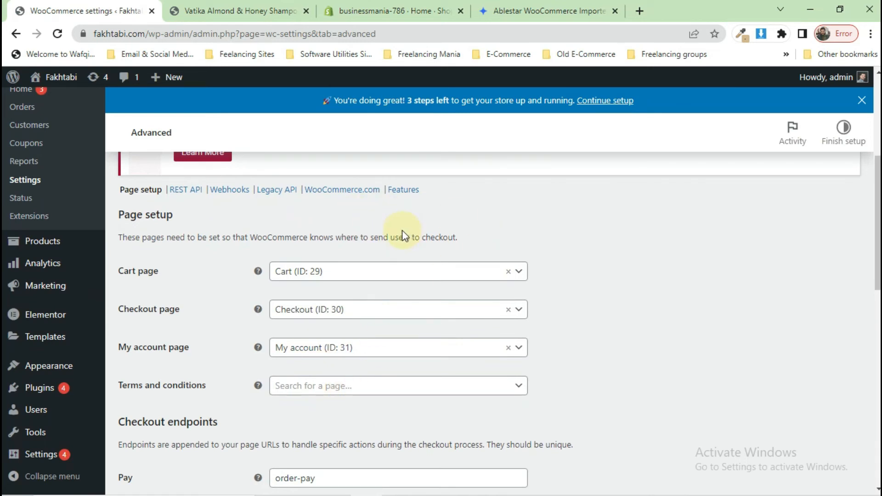
Start creating a new REST API key in the advanced WooCommerce settings
click(195, 190)
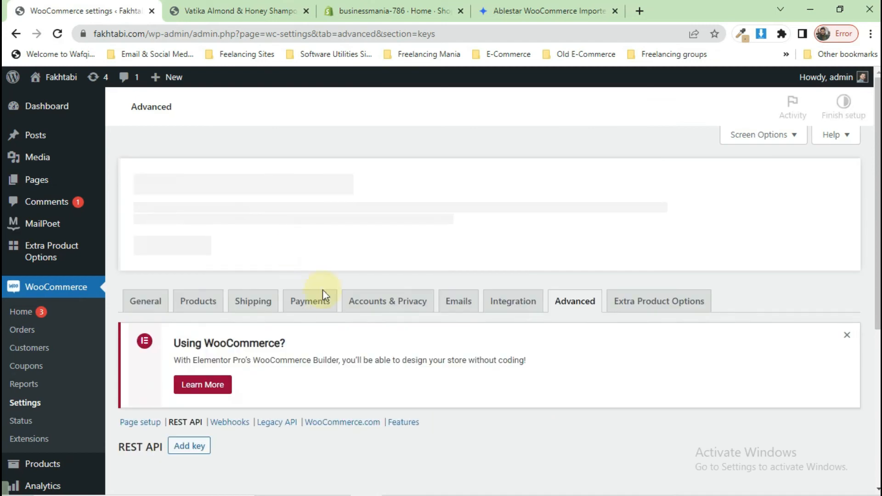
scroll(325, 299, down, 2)
scroll(324, 304, down, 2)
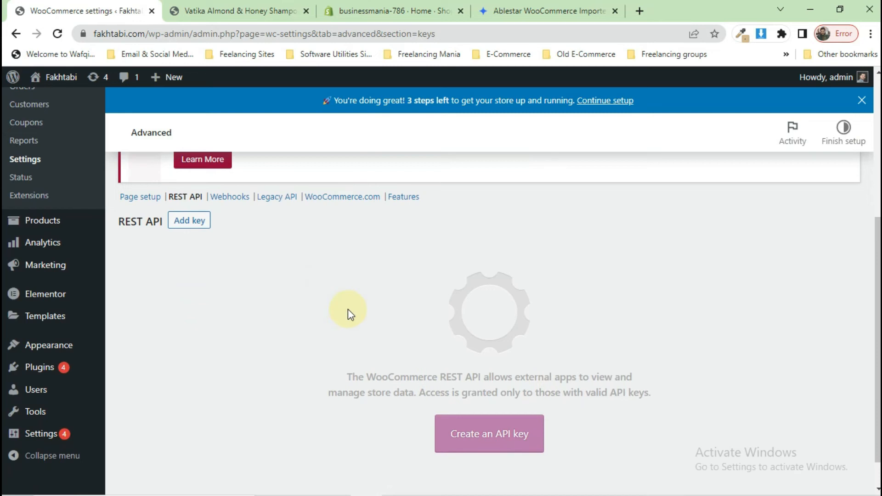
click(482, 426)
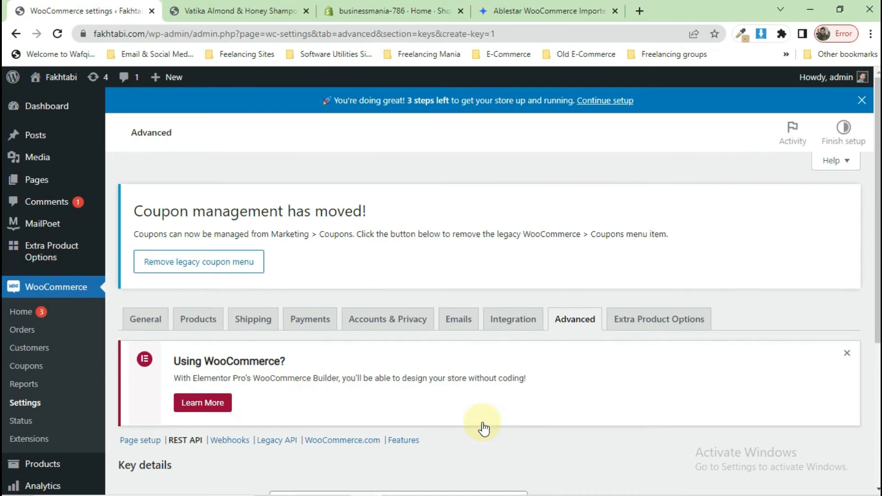
scroll(483, 427, down, 5)
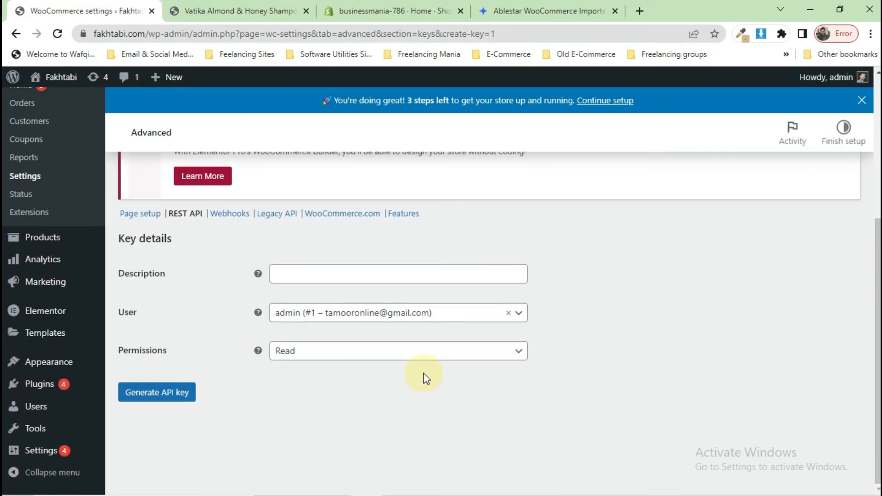
Try to generate the API key with Read permission and an empty description
click(358, 353)
click(358, 354)
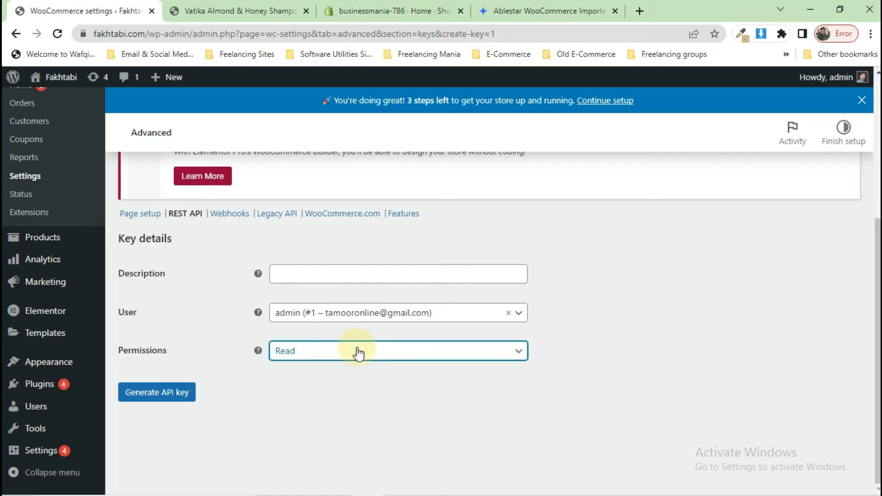
click(160, 394)
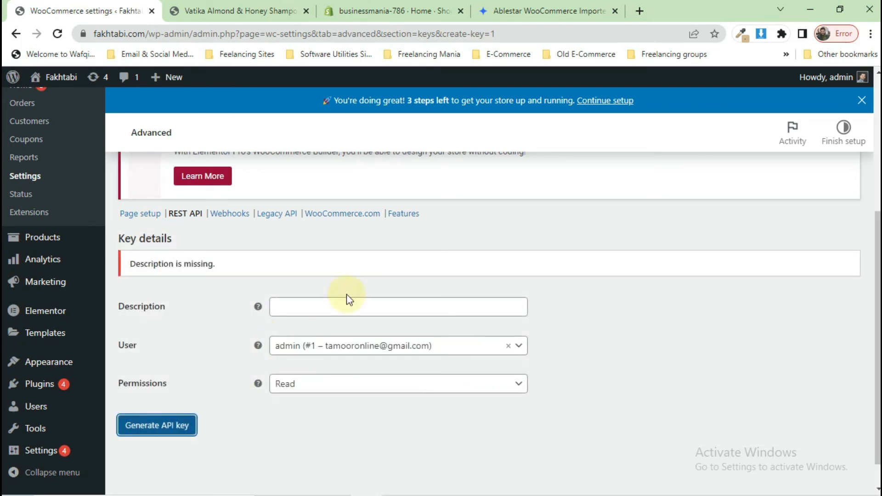
Generate the API key with the description "Transfer products" and Read/Write permissions
click(326, 301)
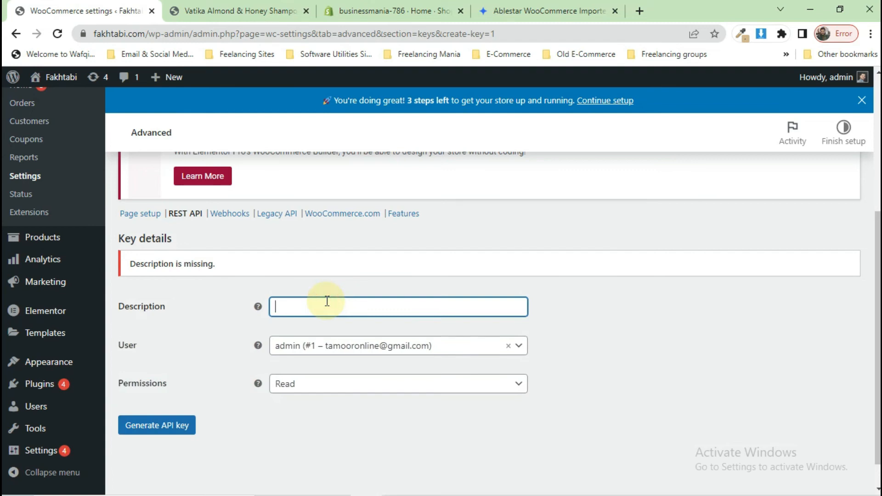
text(Tras)
text(ansfer)
text( producgts)
click(348, 388)
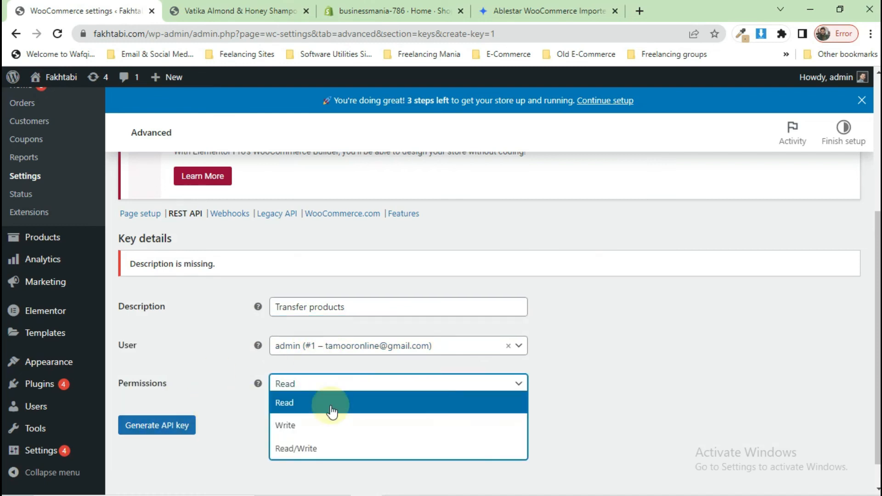
click(318, 448)
click(156, 428)
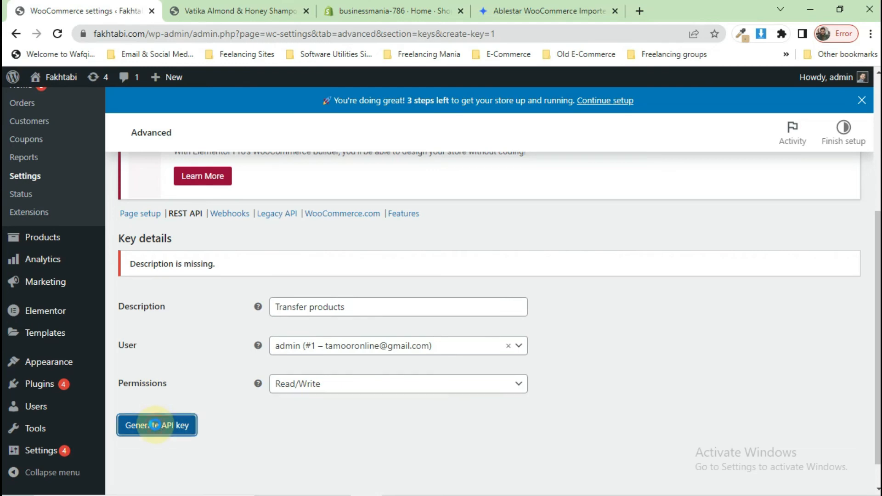
Copy the generated consumer key and paste it into the Consumer Key field of the Ablestar WooCommerce Importer
scroll(259, 436, down, 1)
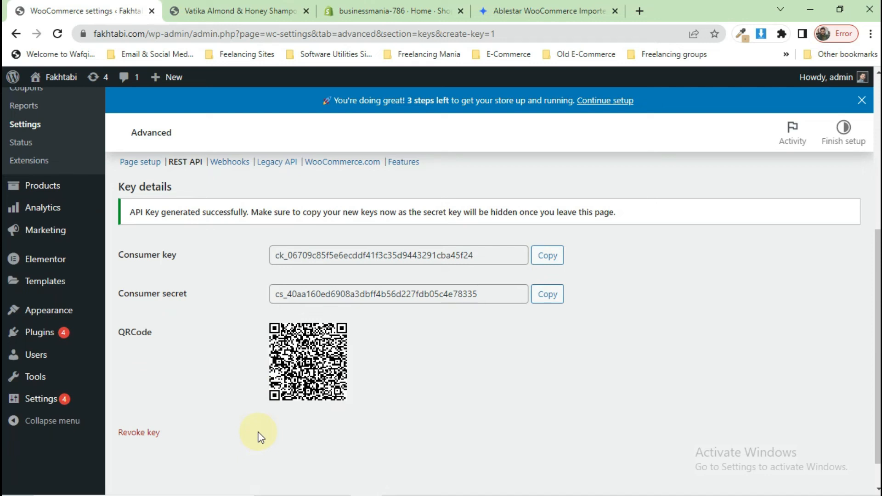
click(544, 255)
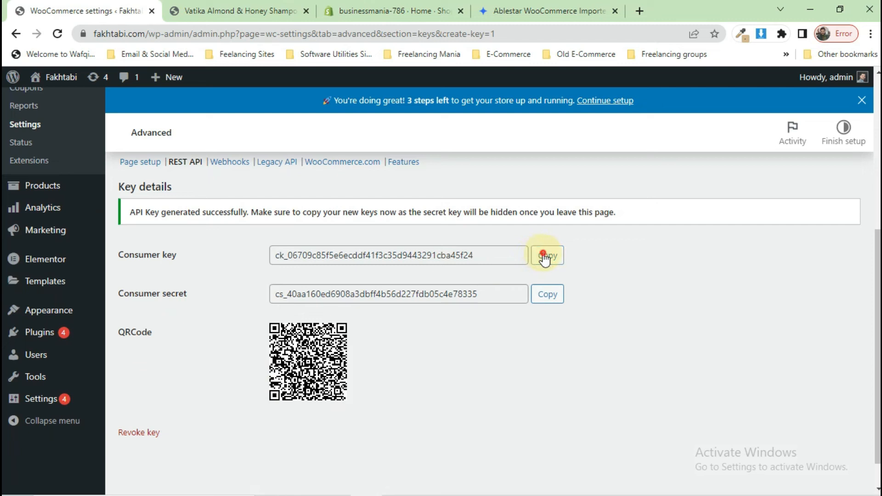
click(379, 7)
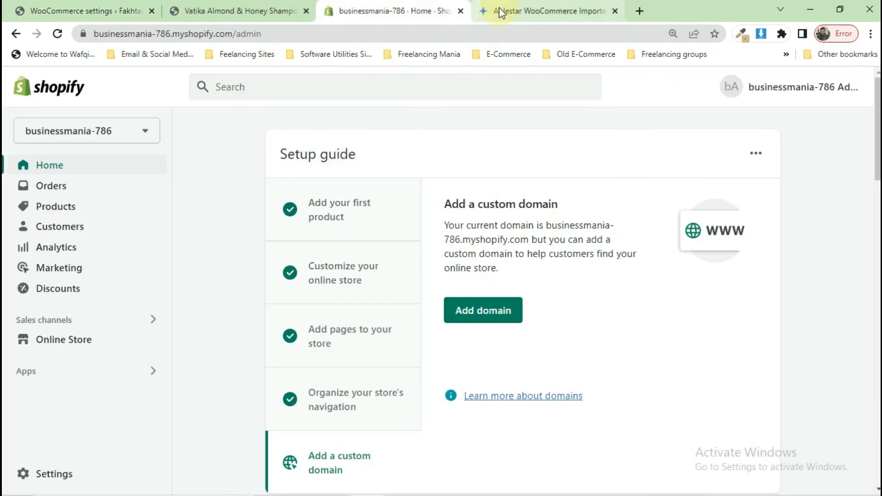
click(506, 10)
key(ctrl+v)
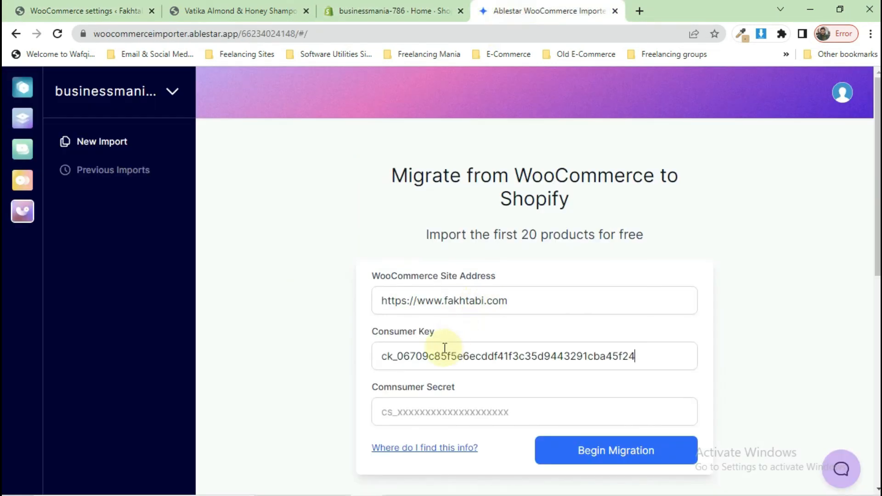
Copy the consumer secret from the WooCommerce key details into the importer's consumer secret field
click(107, 4)
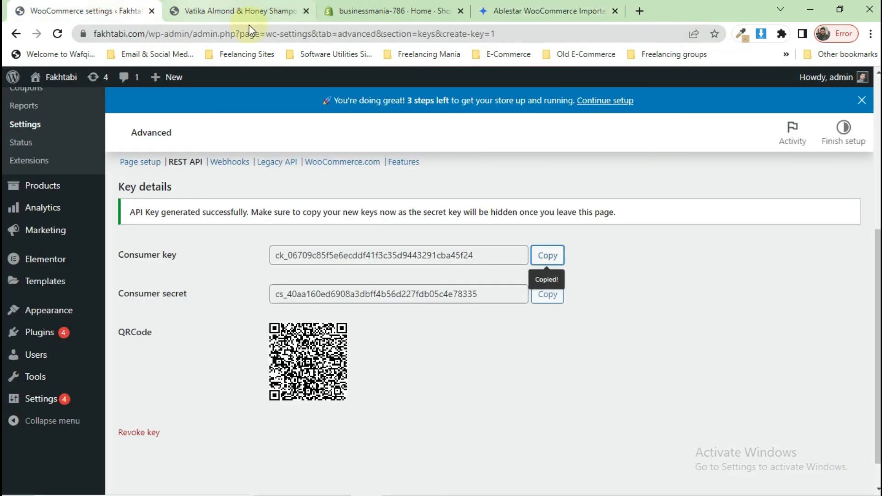
click(553, 297)
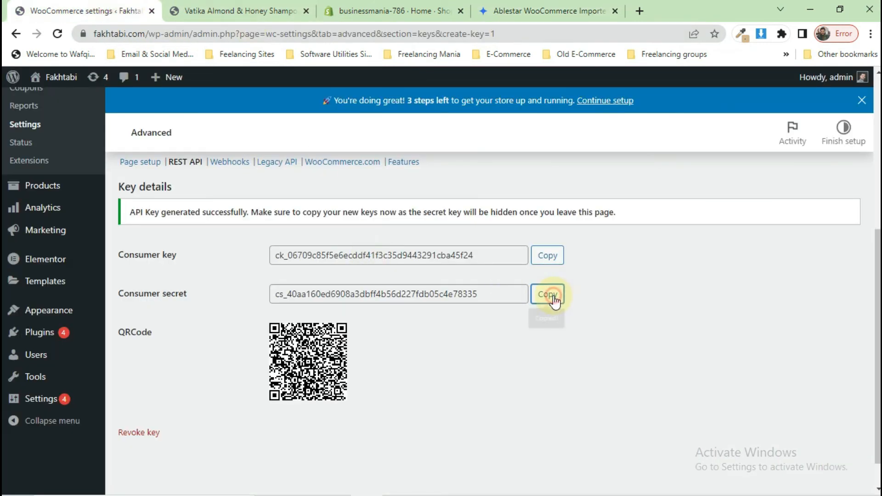
click(542, 10)
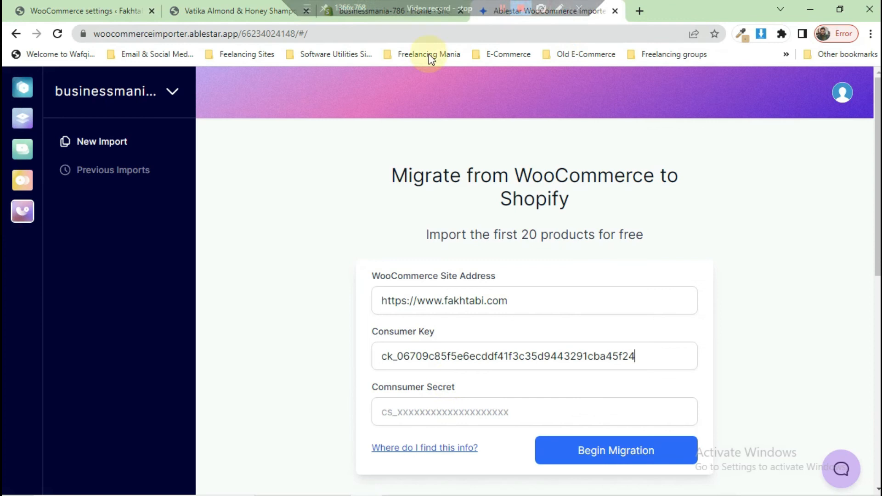
click(444, 416)
key(ctrl+v)
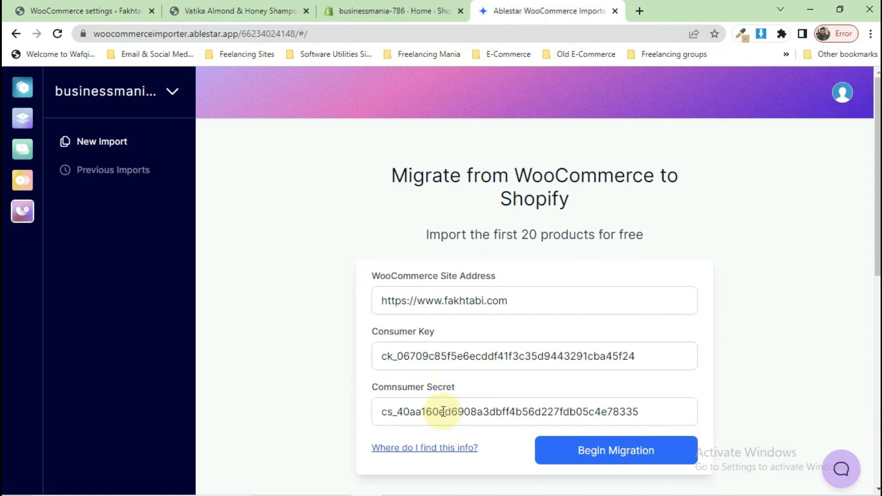
Begin the migration, run the free 20-product import and complete the product import to the Shopify store
scroll(444, 412, down, 4)
click(645, 280)
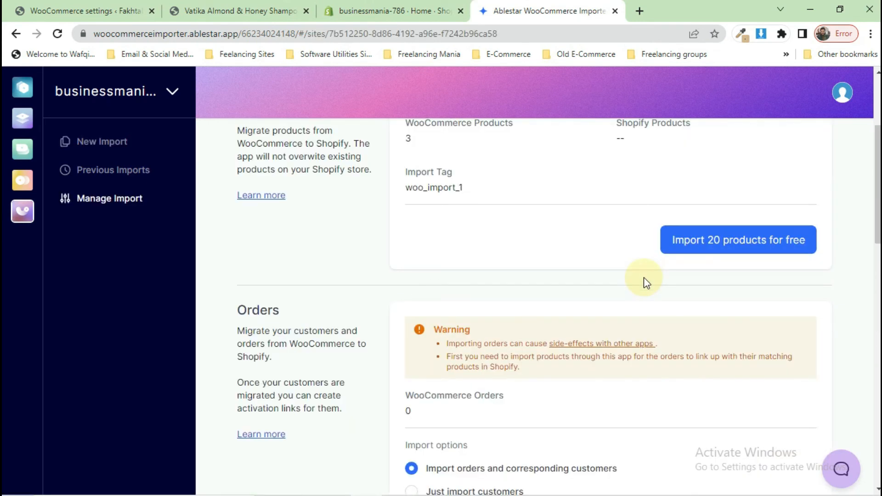
scroll(644, 277, up, 3)
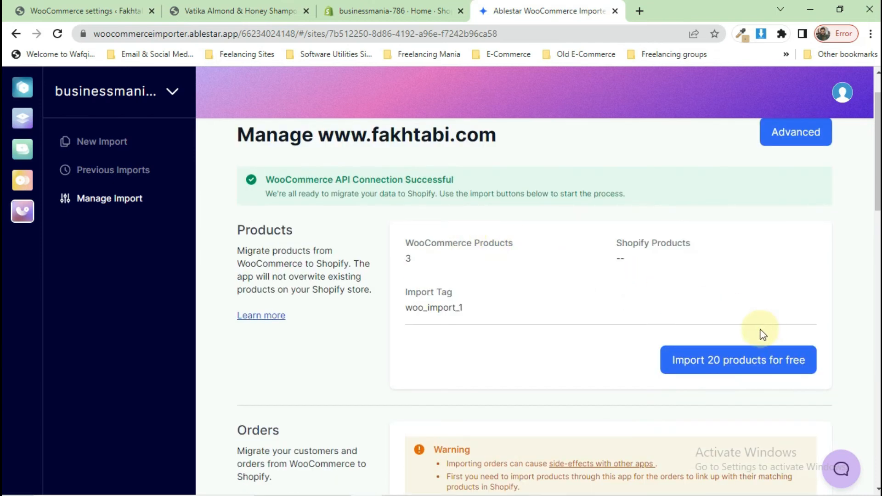
click(722, 367)
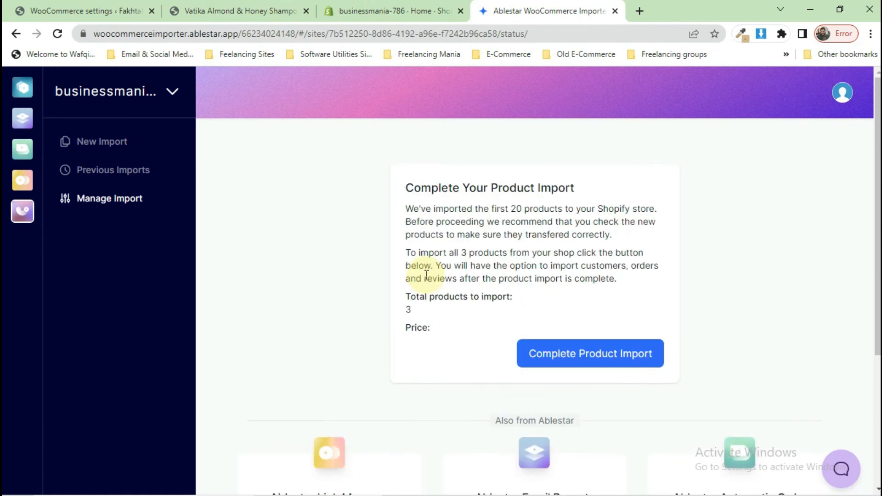
click(567, 356)
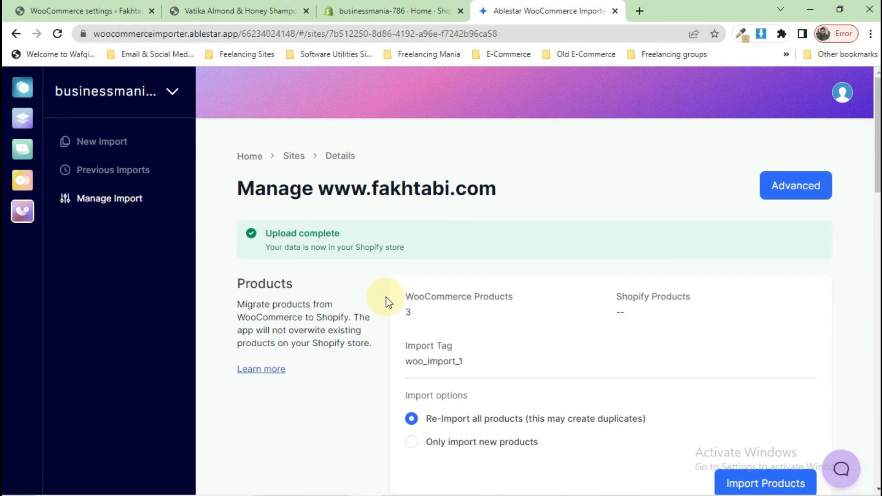
Review the list of all WooCommerce products in the WordPress dashboard
scroll(494, 329, down, 2)
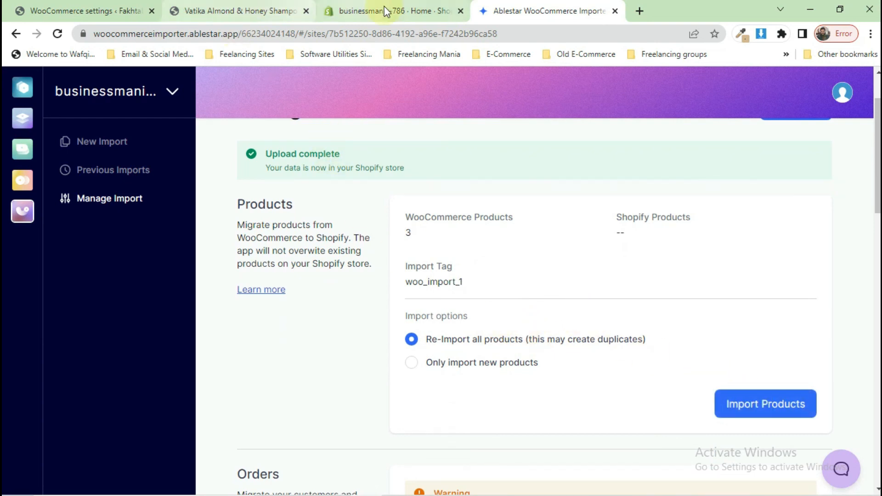
click(125, 9)
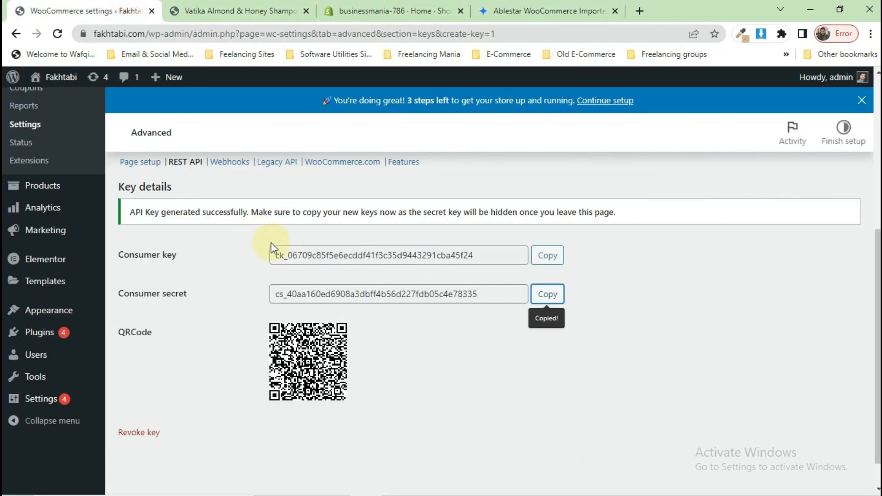
click(42, 185)
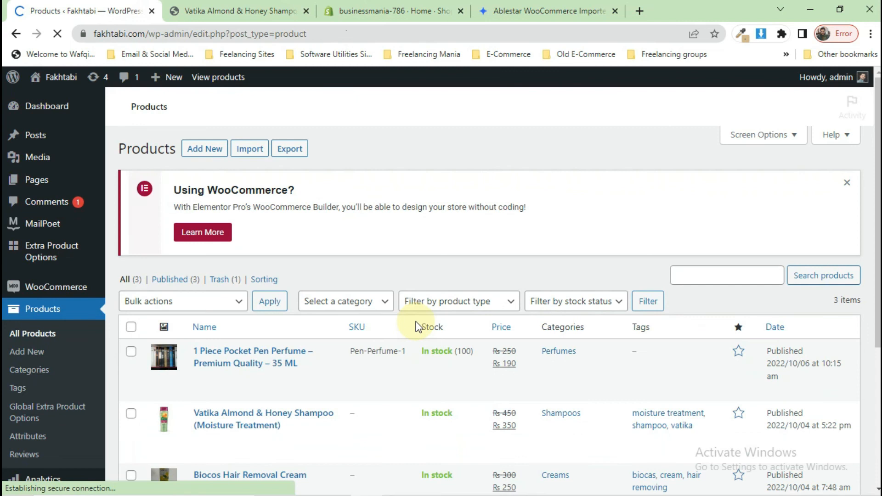
scroll(416, 327, down, 5)
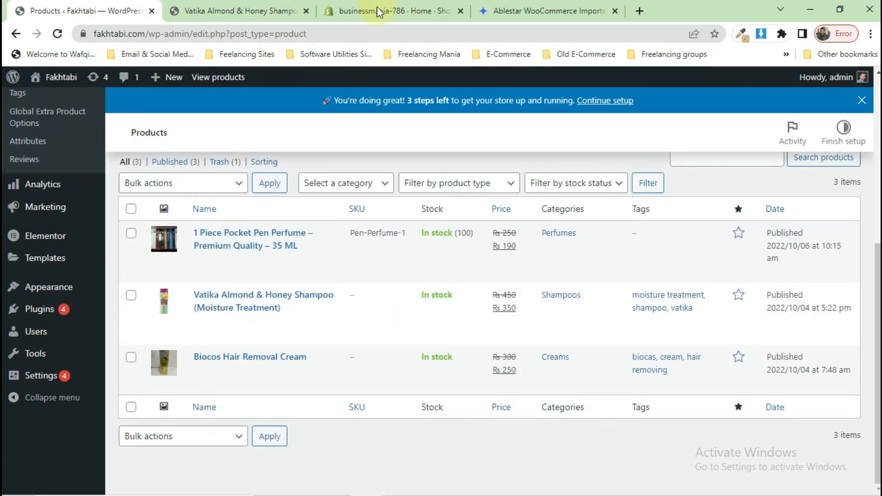
click(527, 10)
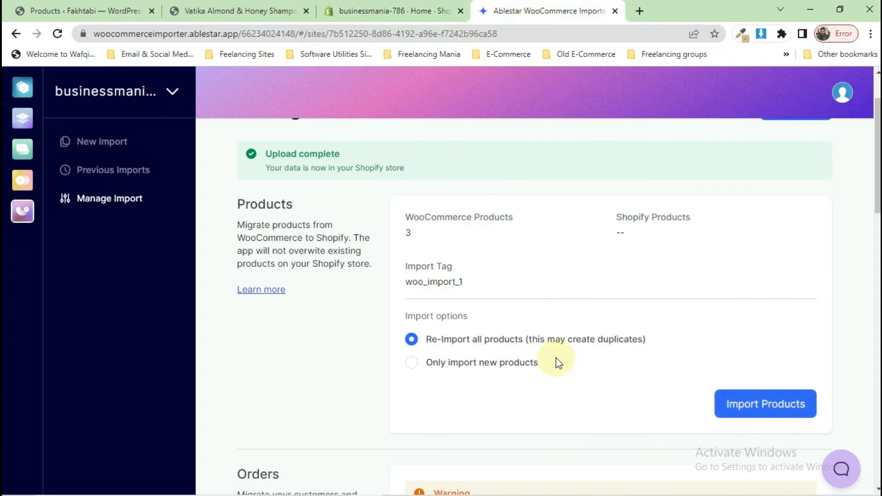
scroll(577, 355, up, 1)
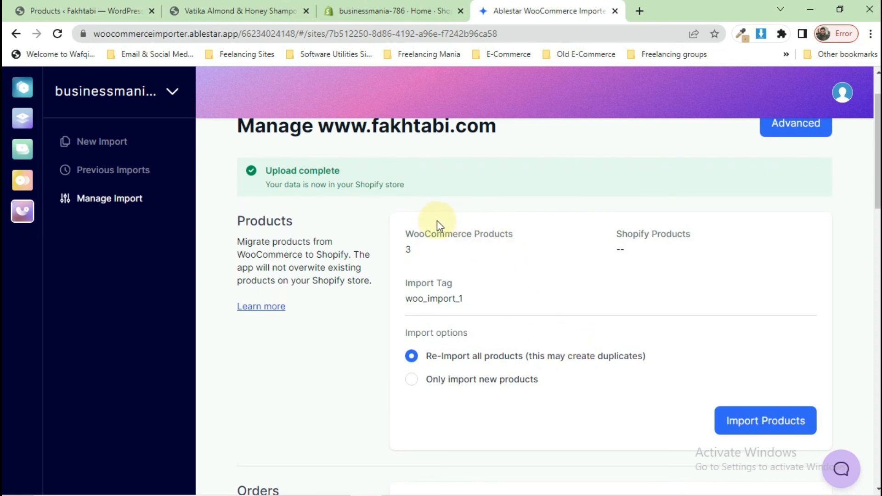
scroll(437, 221, up, 2)
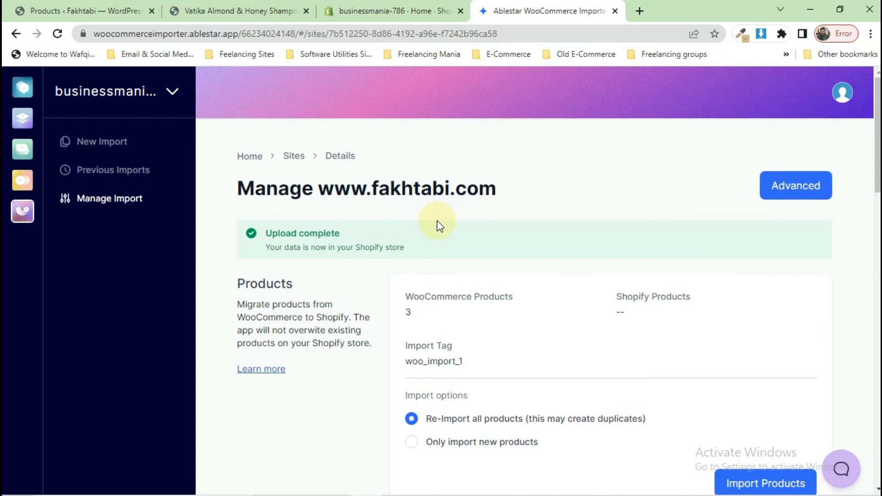
scroll(437, 221, down, 2)
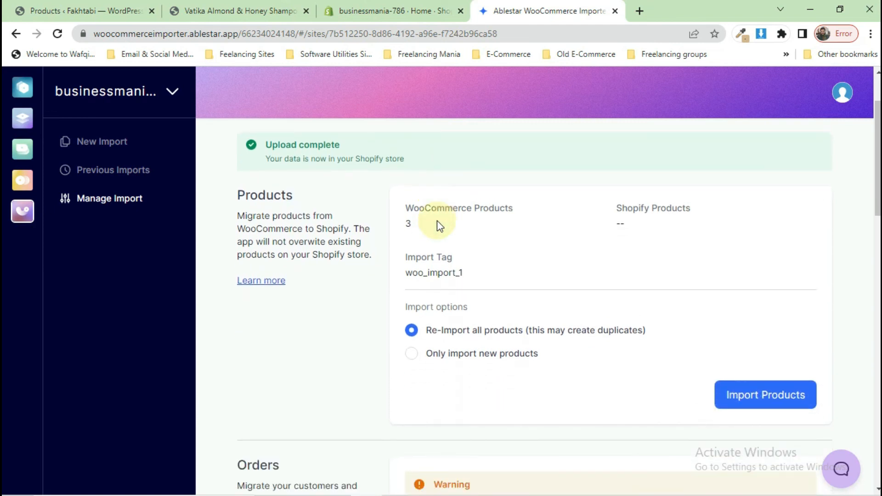
scroll(437, 220, down, 2)
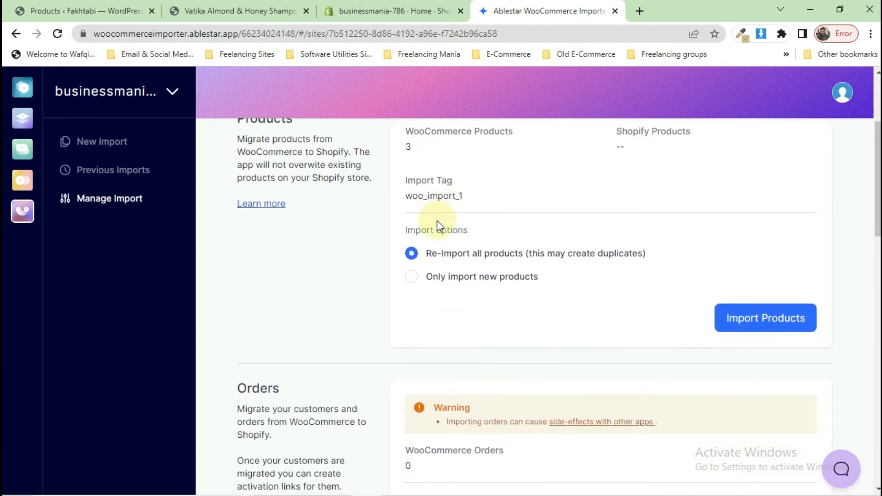
scroll(437, 220, down, 1)
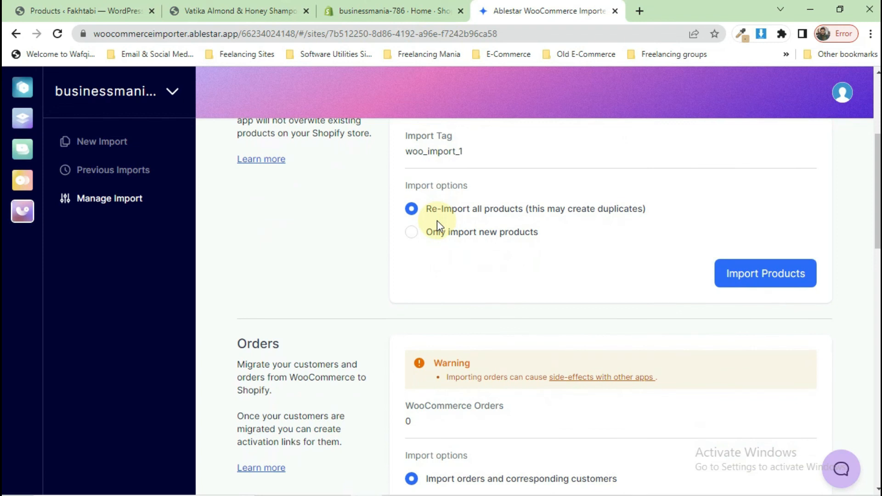
scroll(437, 222, up, 5)
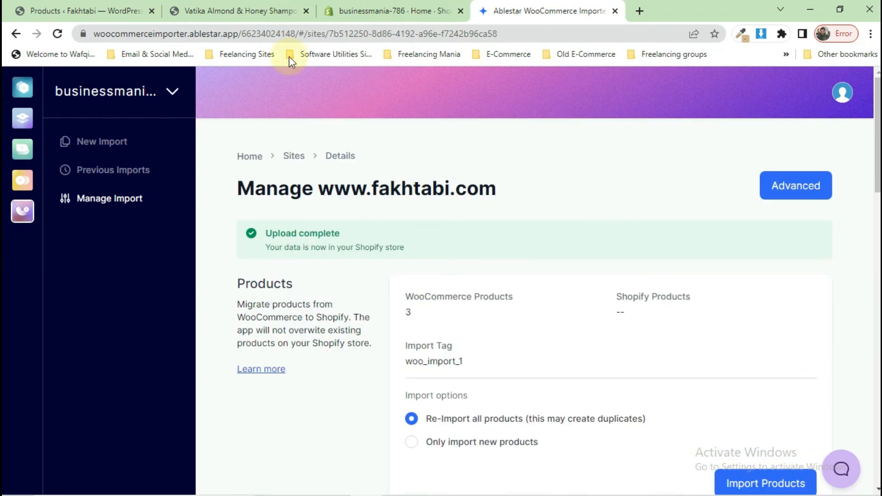
Check the businessmania-786 Shopify product list for the migrated WooCommerce products and return to the Ablestar importer
click(398, 5)
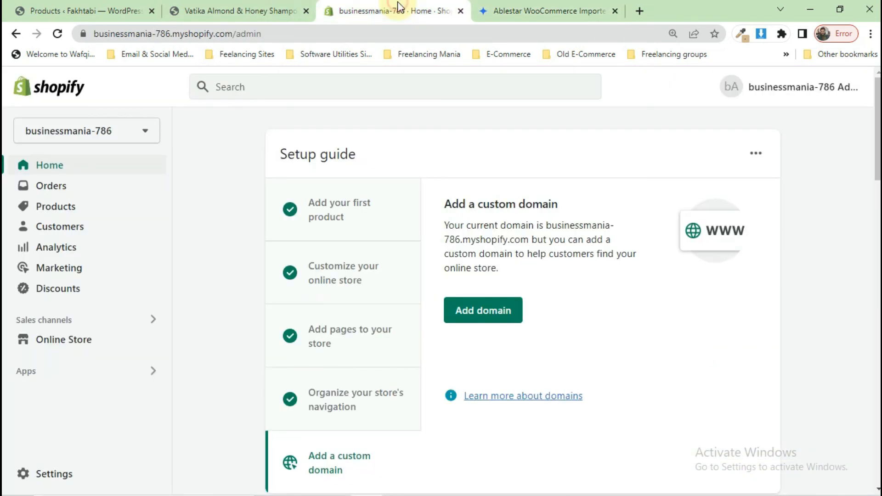
click(64, 206)
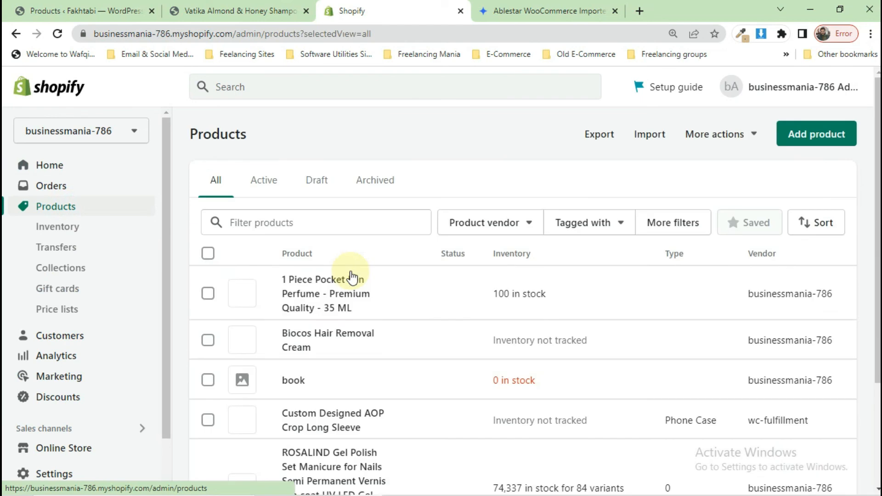
scroll(446, 299, down, 1)
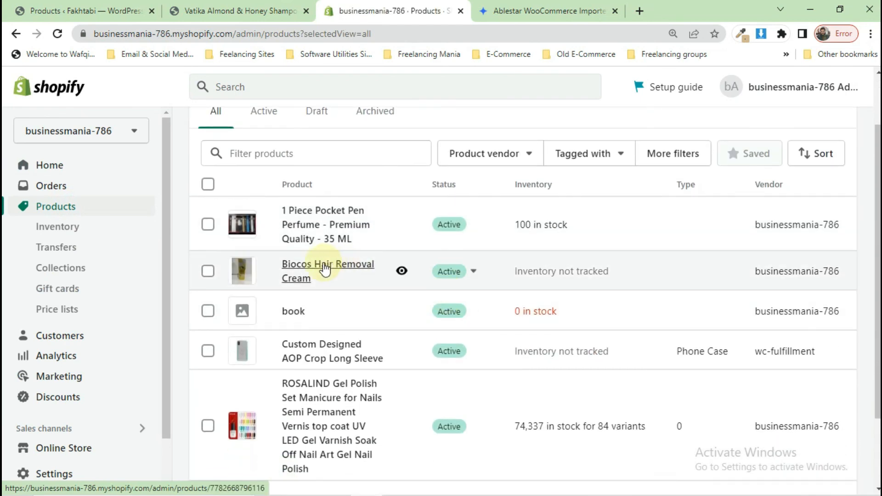
scroll(315, 331, down, 2)
scroll(328, 329, down, 1)
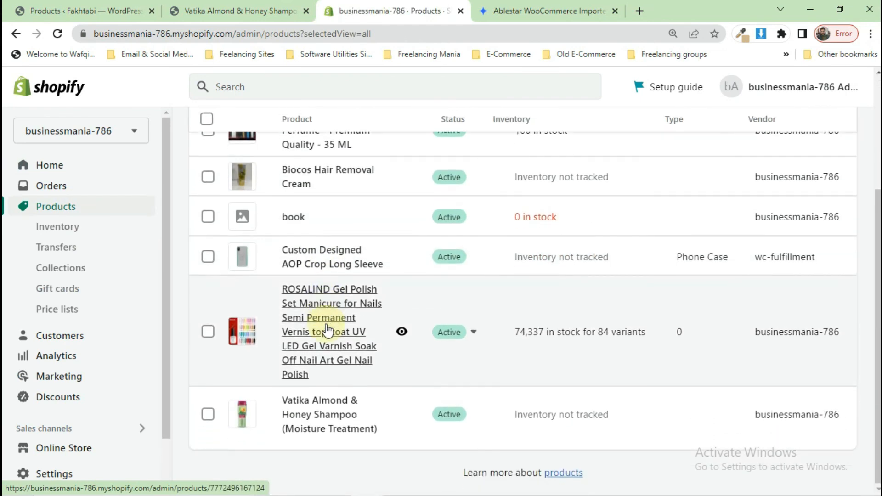
scroll(327, 329, up, 4)
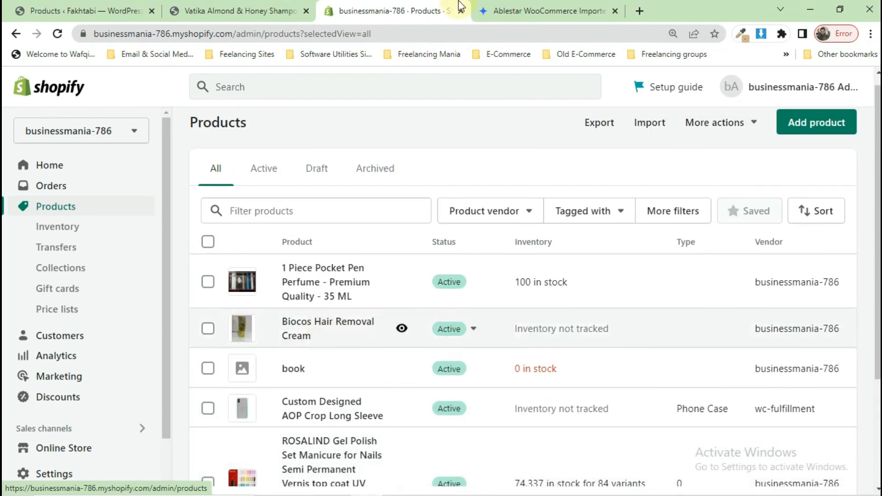
click(580, 8)
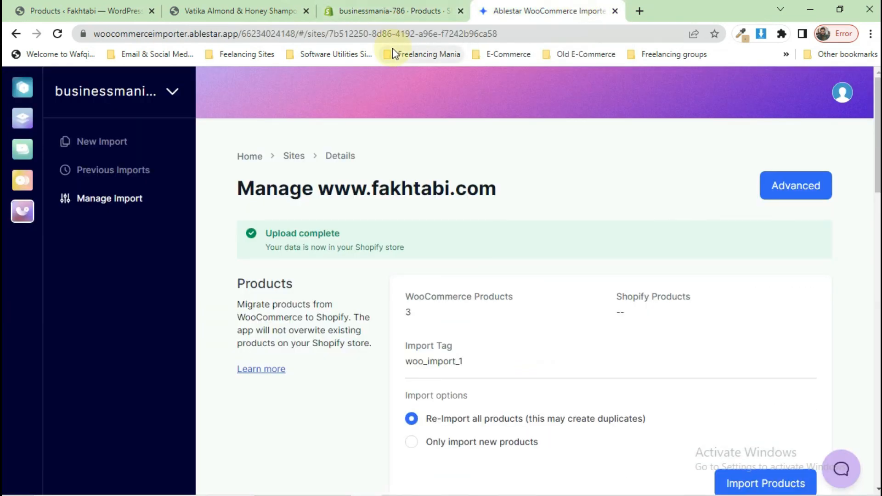